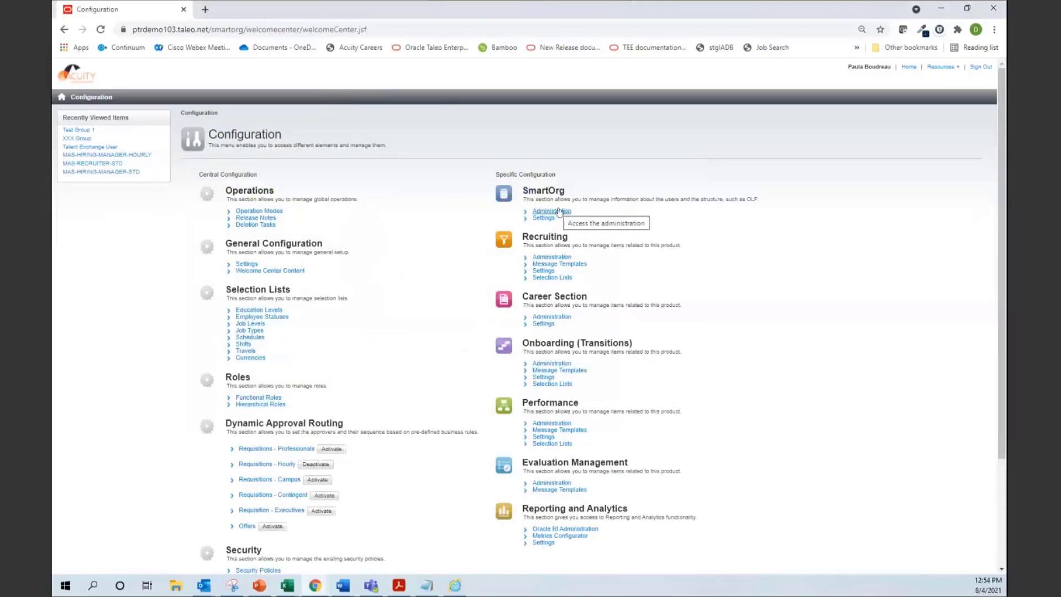
Open the System Administrator user type in SmartOrg administration and expand all its functional domains
left_click(559, 212)
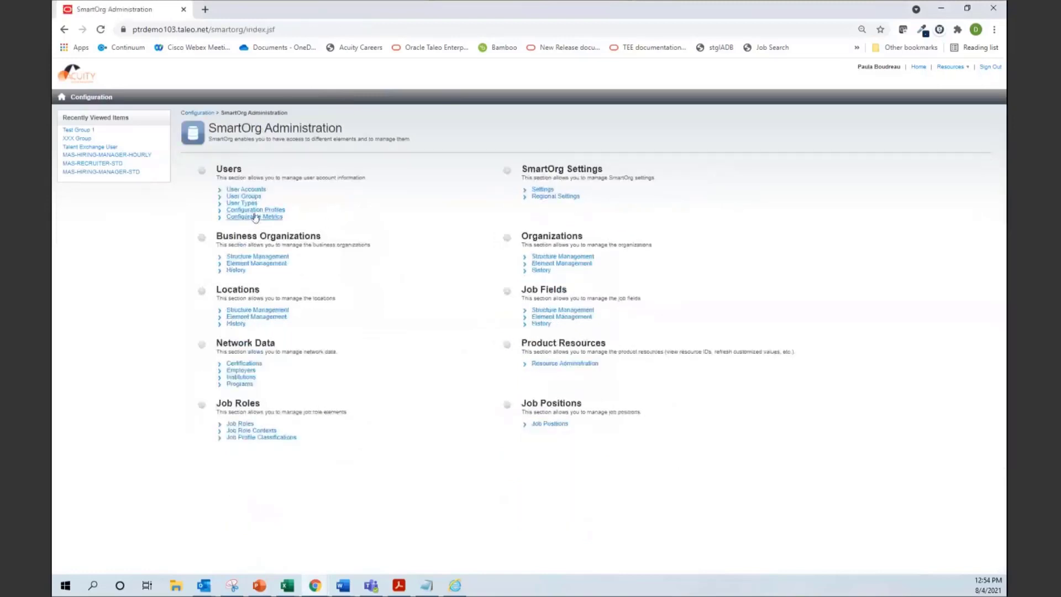
left_click(246, 190)
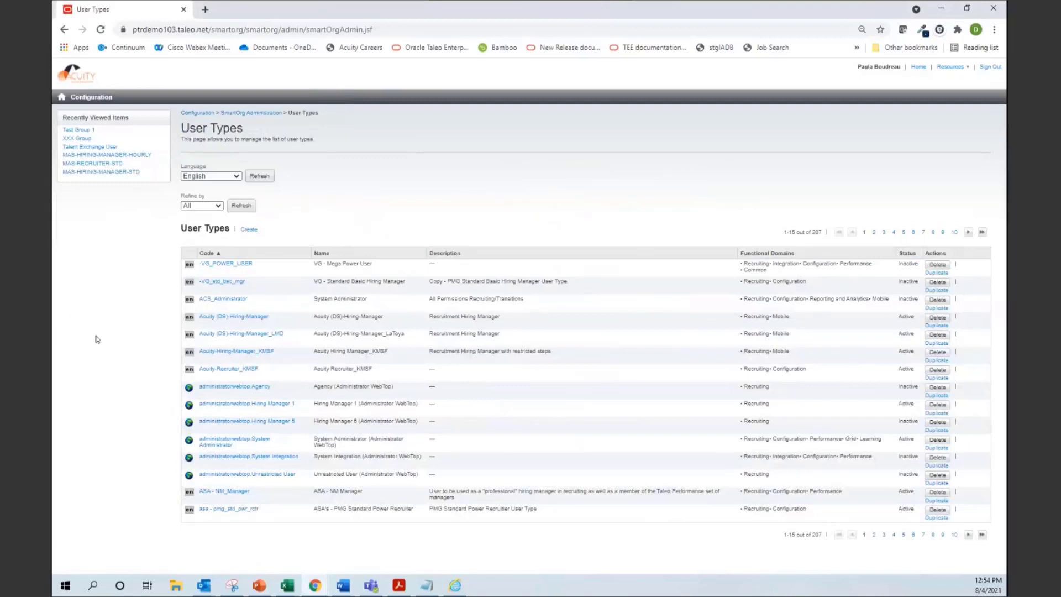
left_click(230, 301)
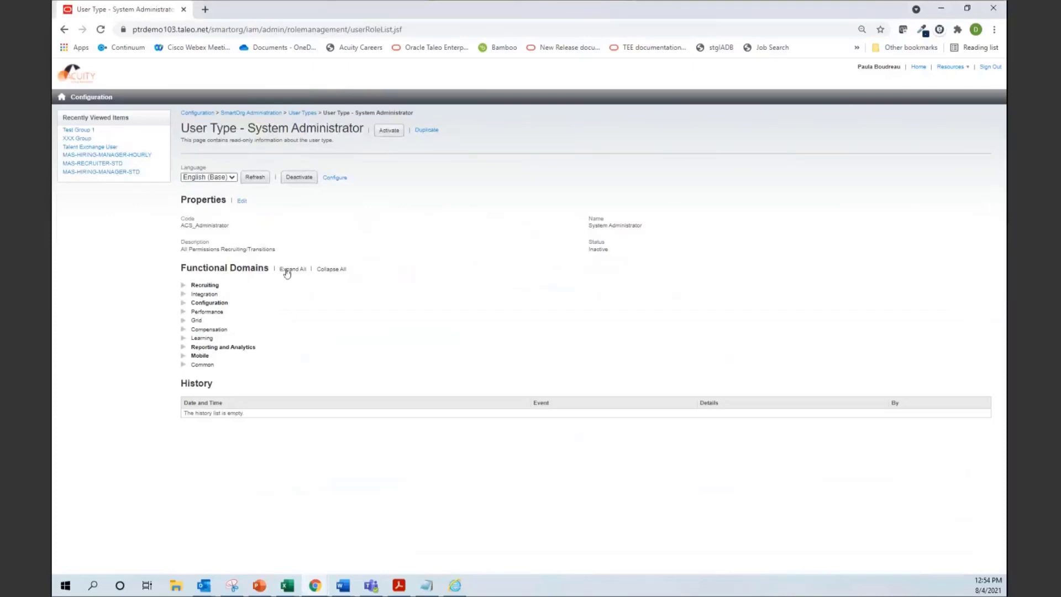
left_click(287, 271)
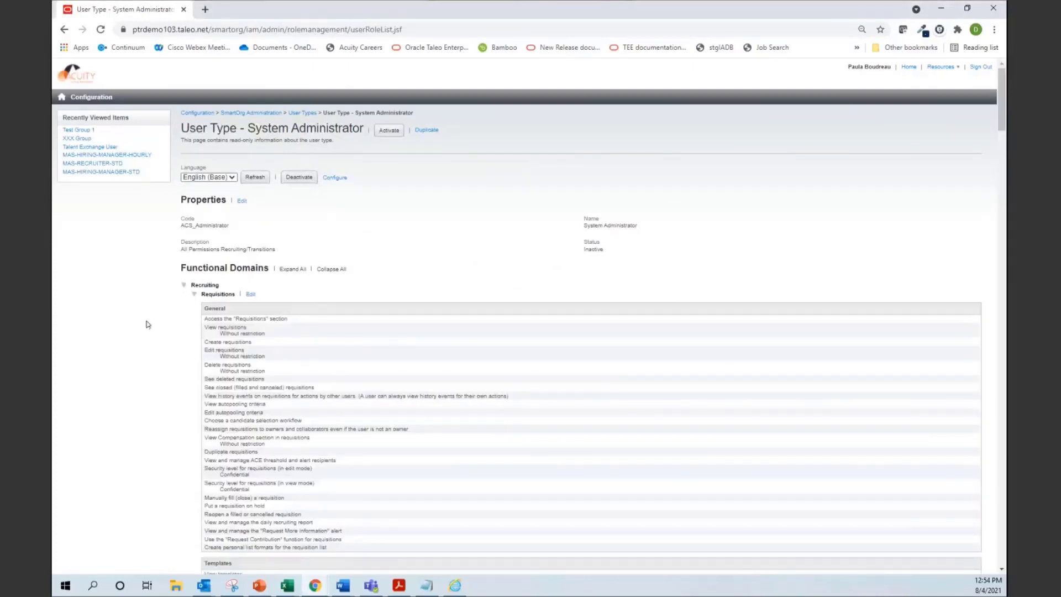
Examine the Requisitions permissions in the Recruiting domain, cancel the editor and return to the list of user types
left_click(252, 293)
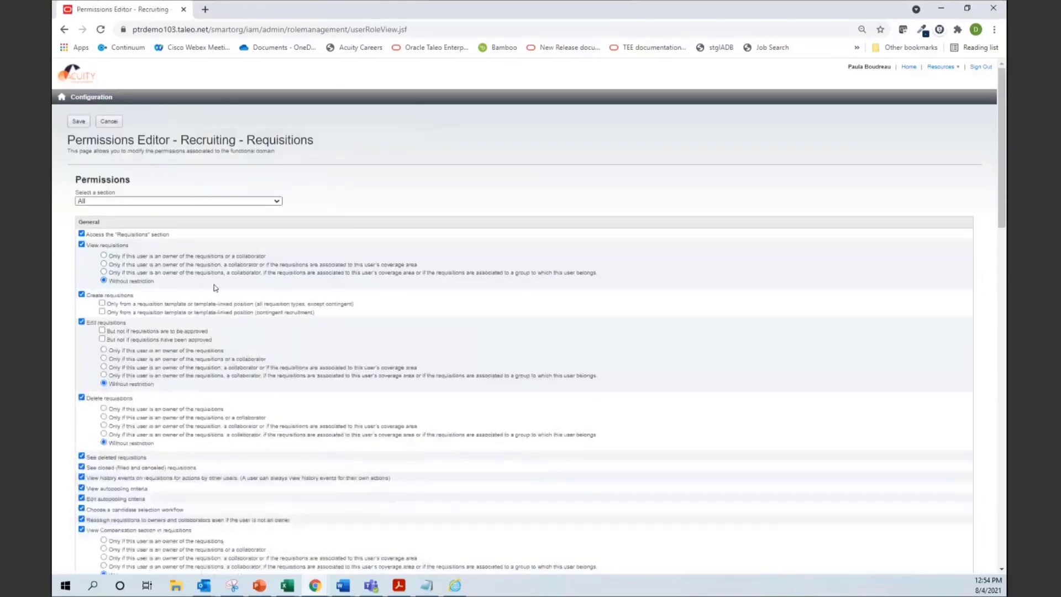
scroll(284, 355, "down", 6)
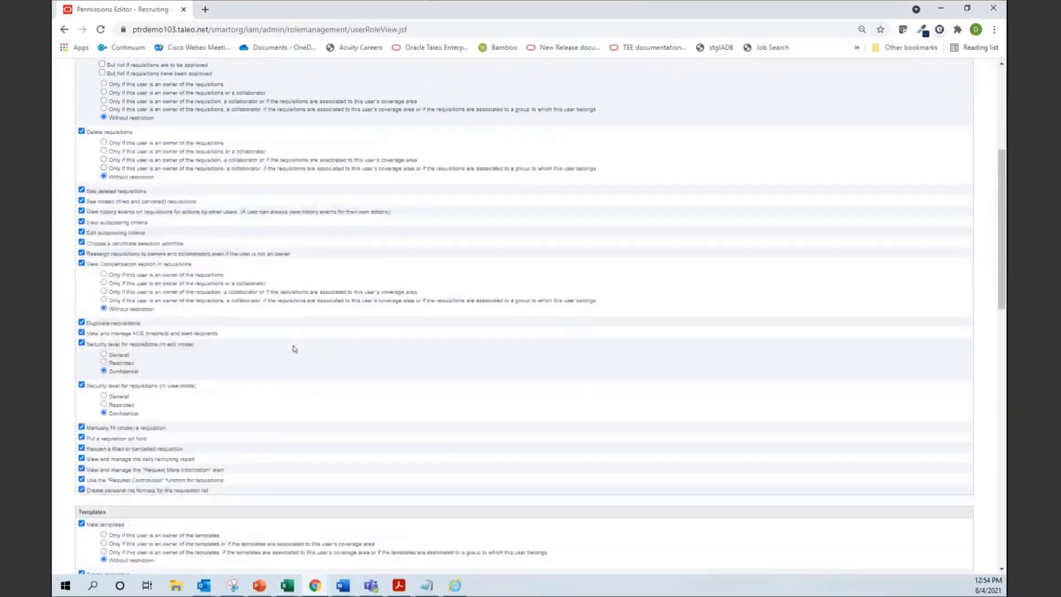
scroll(296, 346, "down", 15)
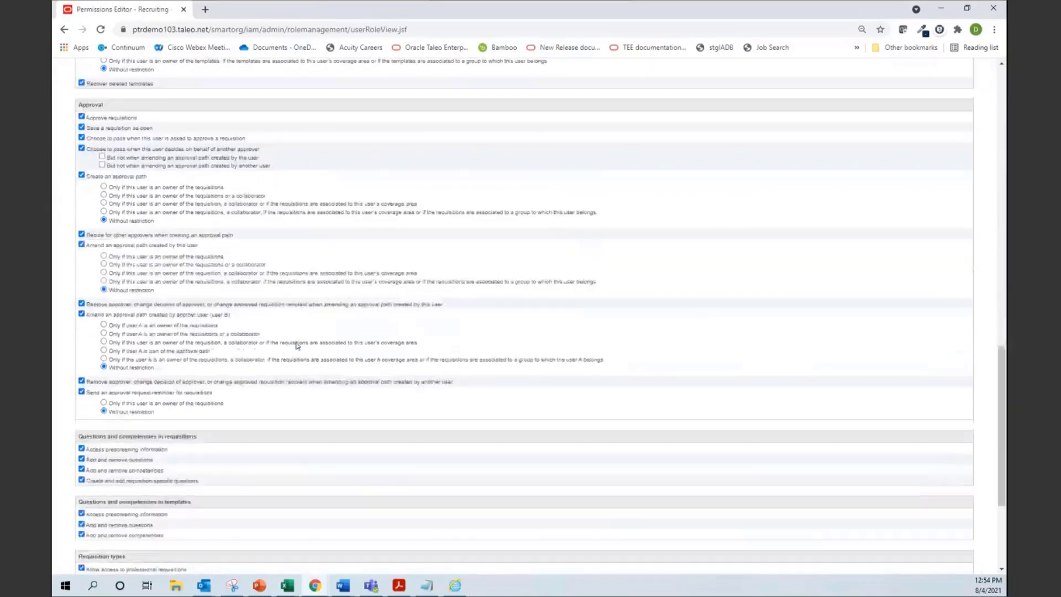
scroll(324, 338, "up", 15)
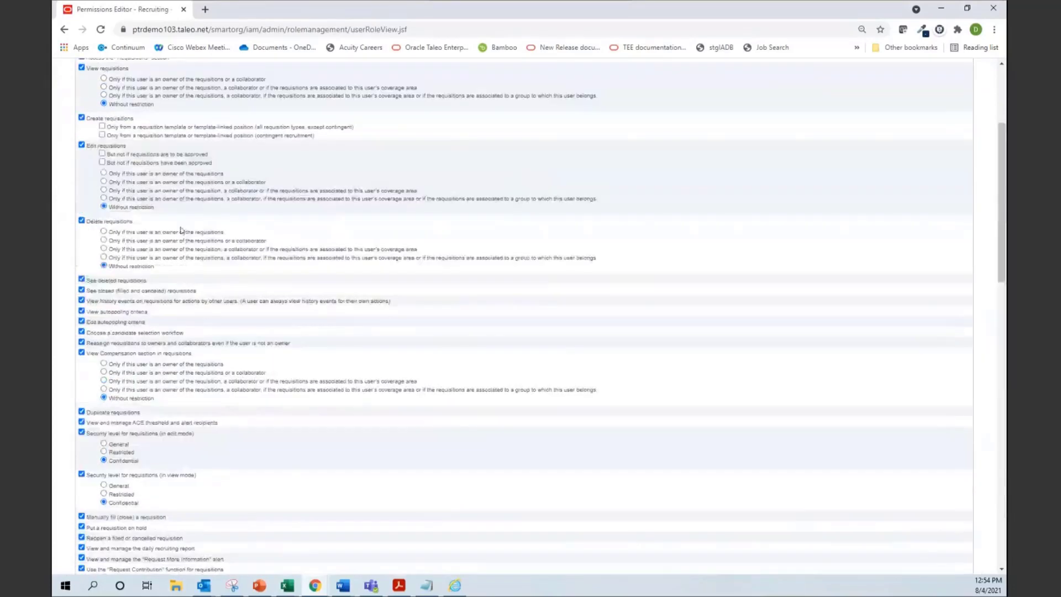
scroll(181, 231, "up", 3)
left_click(109, 121)
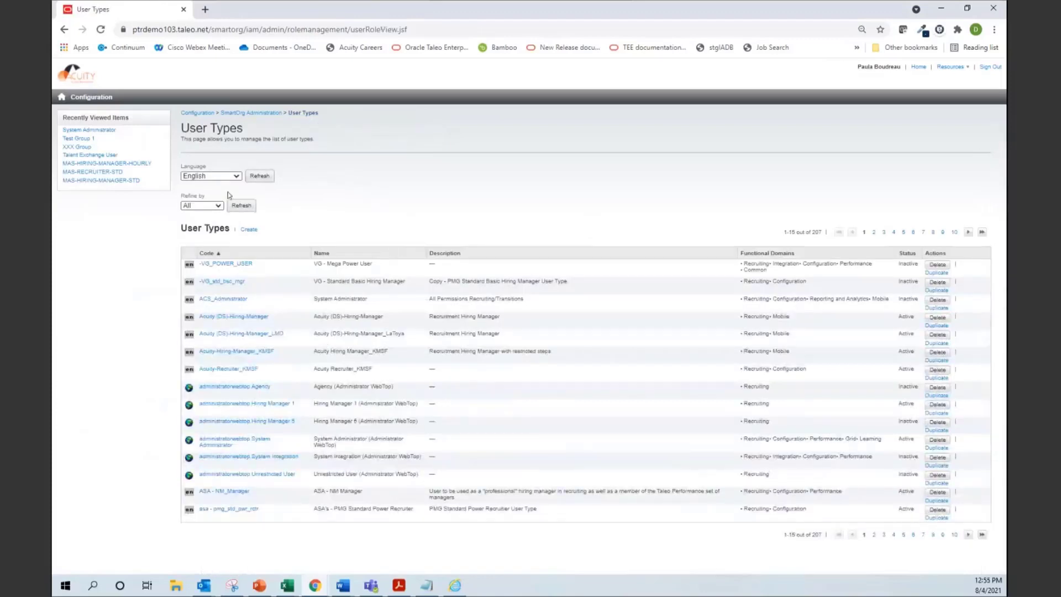
Refine the user types list by name with "compensation"
left_click(203, 208)
left_click(199, 234)
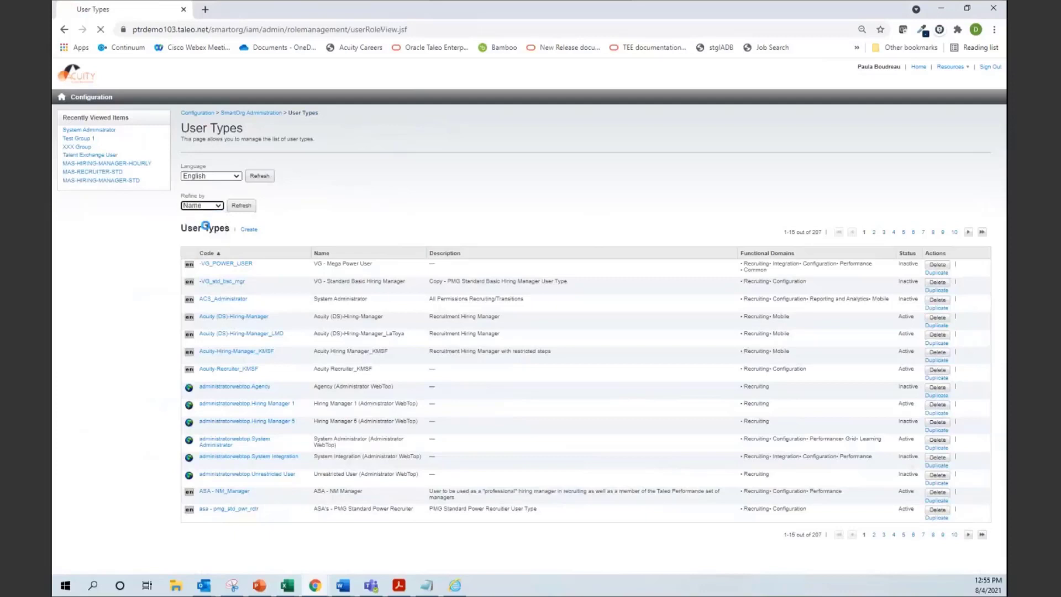
left_click(278, 201)
type("compensation")
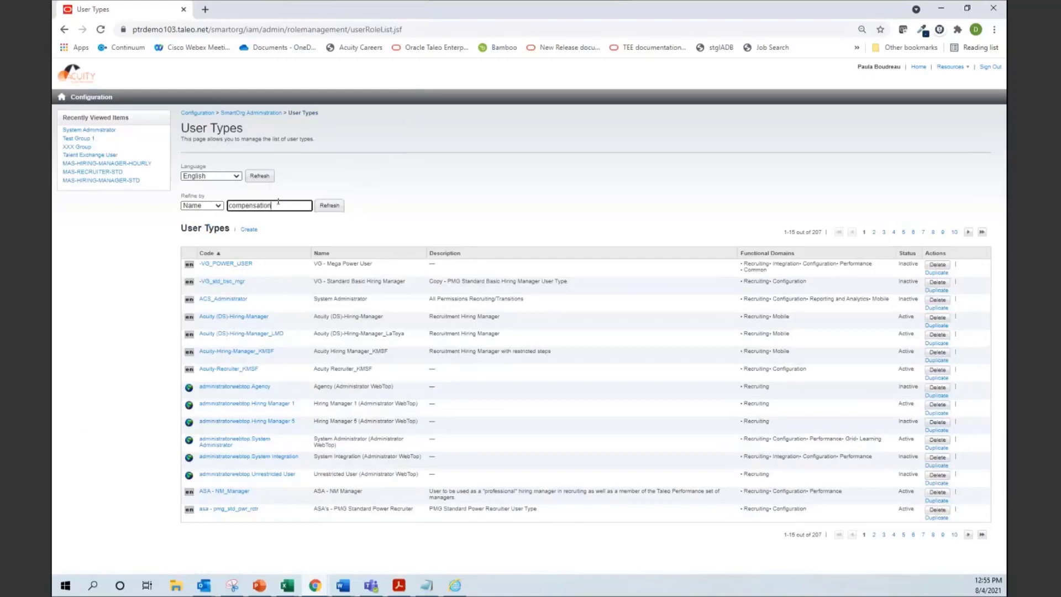
key("Return")
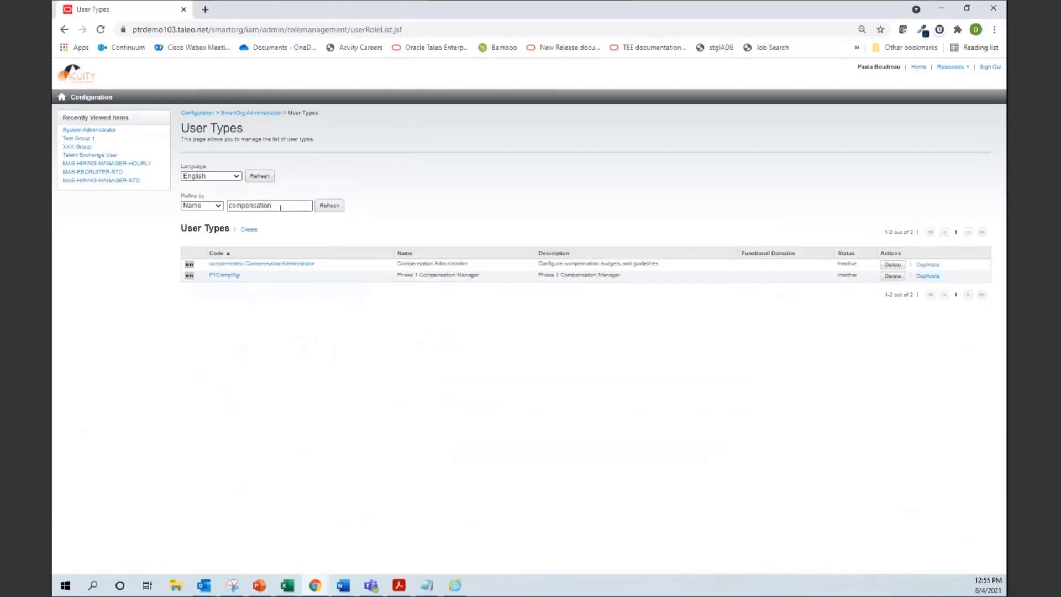
Refine the user types list by name with "performance" instead
left_click_drag(280, 206, 141, 224)
type("performance")
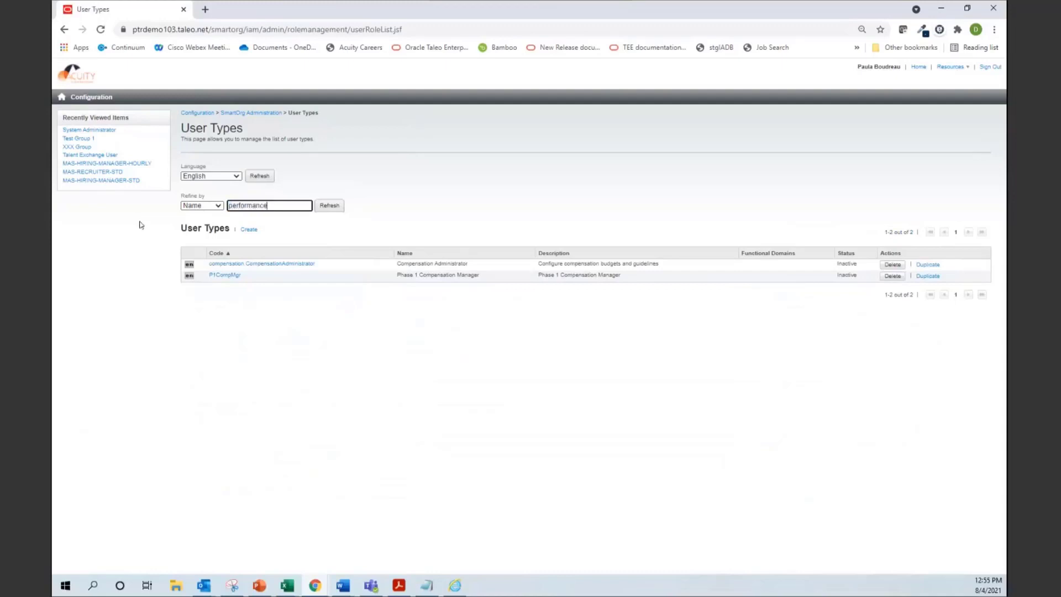
left_click(329, 205)
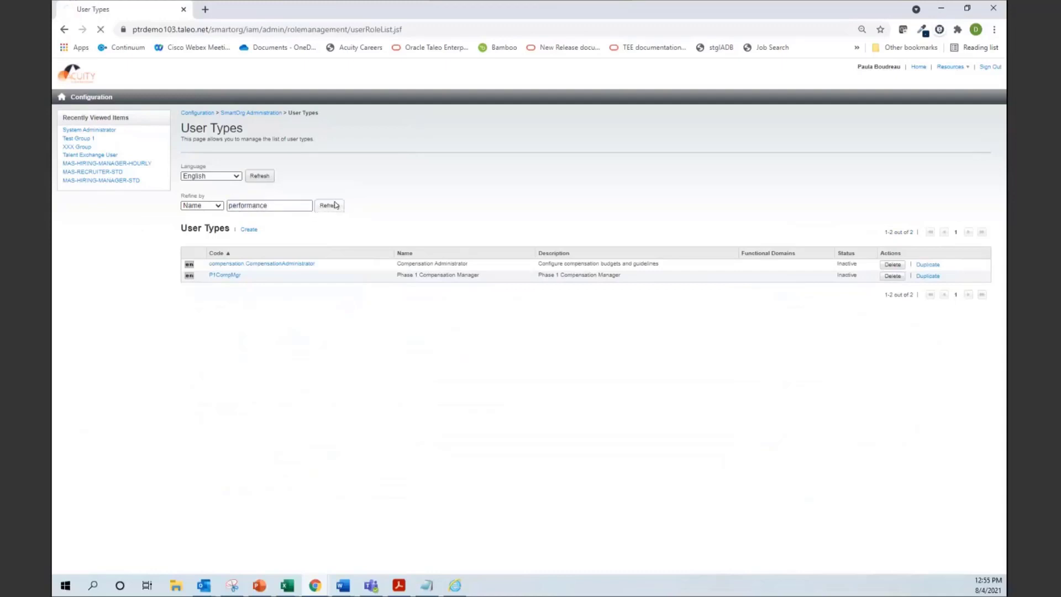
Find the Compensation Administrator user type by refining on "compensation" again, and copy its name
double_click(279, 205)
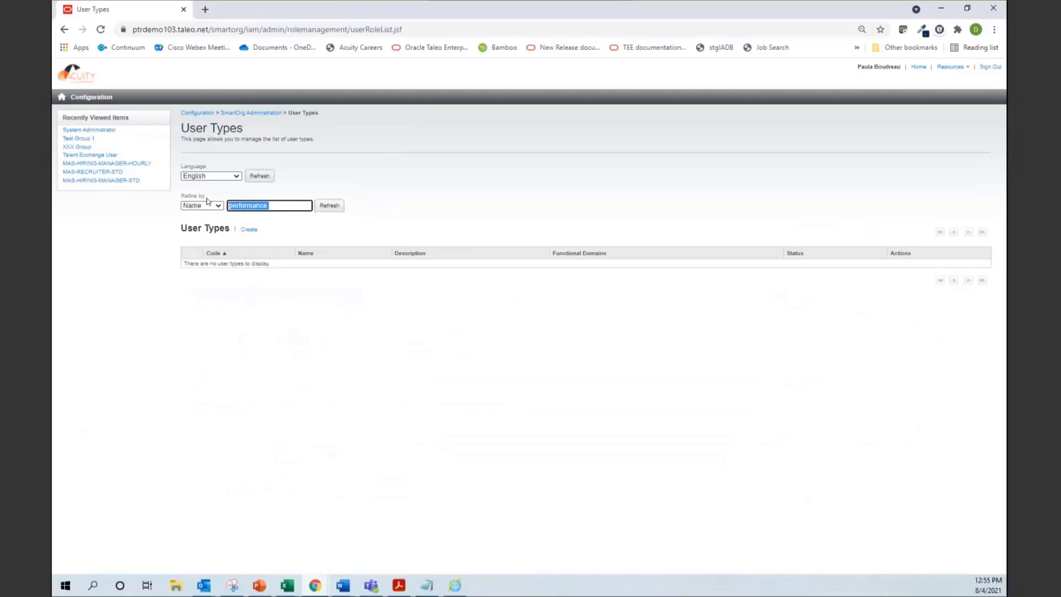
key("BackSpace")
type("compensation")
key("Return")
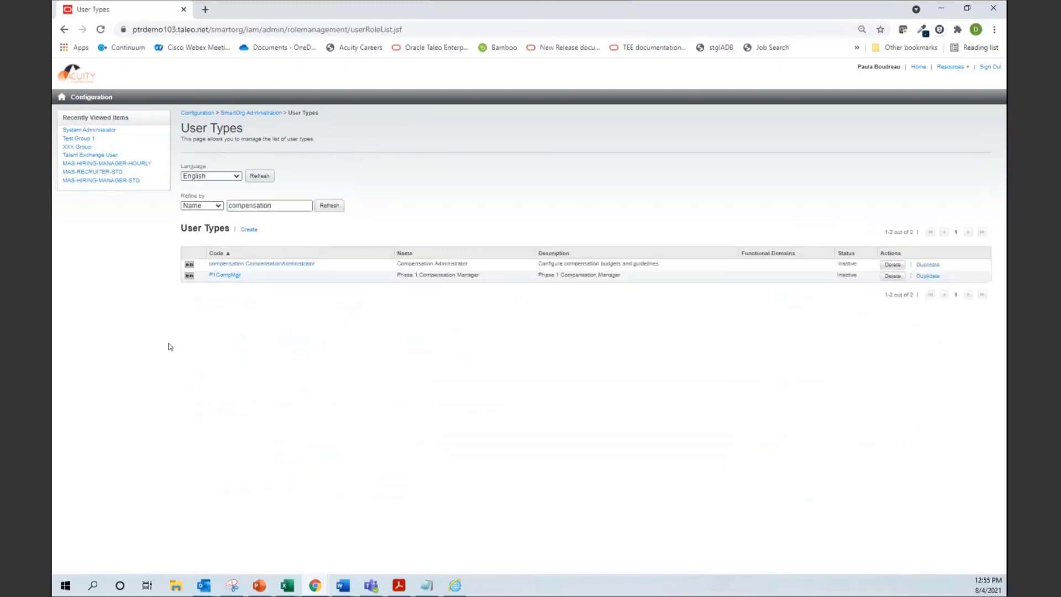
left_click(277, 265)
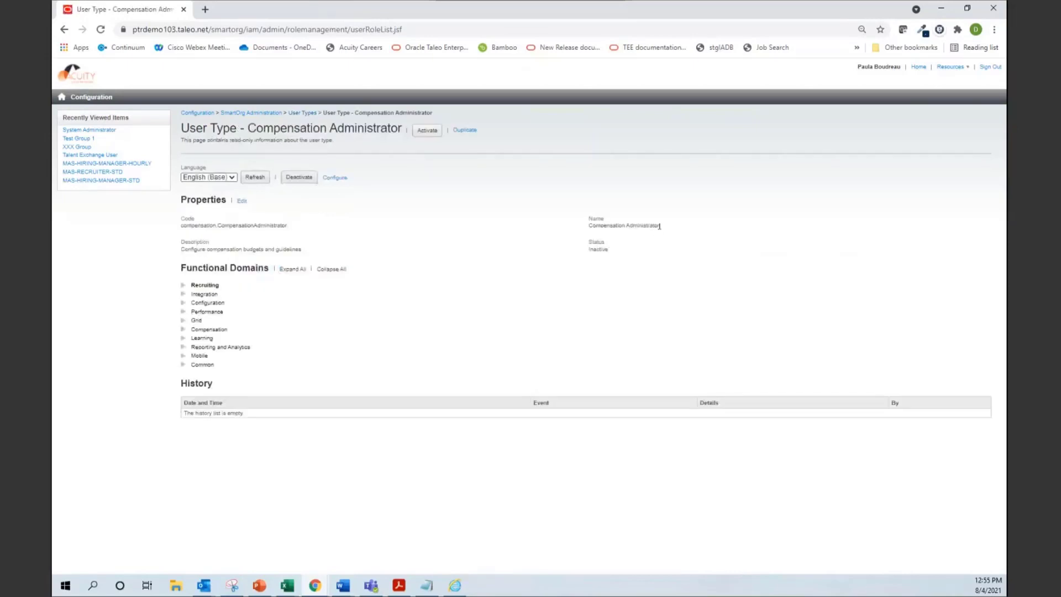
left_click_drag(664, 229, 599, 226)
Open the SmartOrg user accounts and set them to be refined by user type with "Compensation Administrator"
left_click(247, 113)
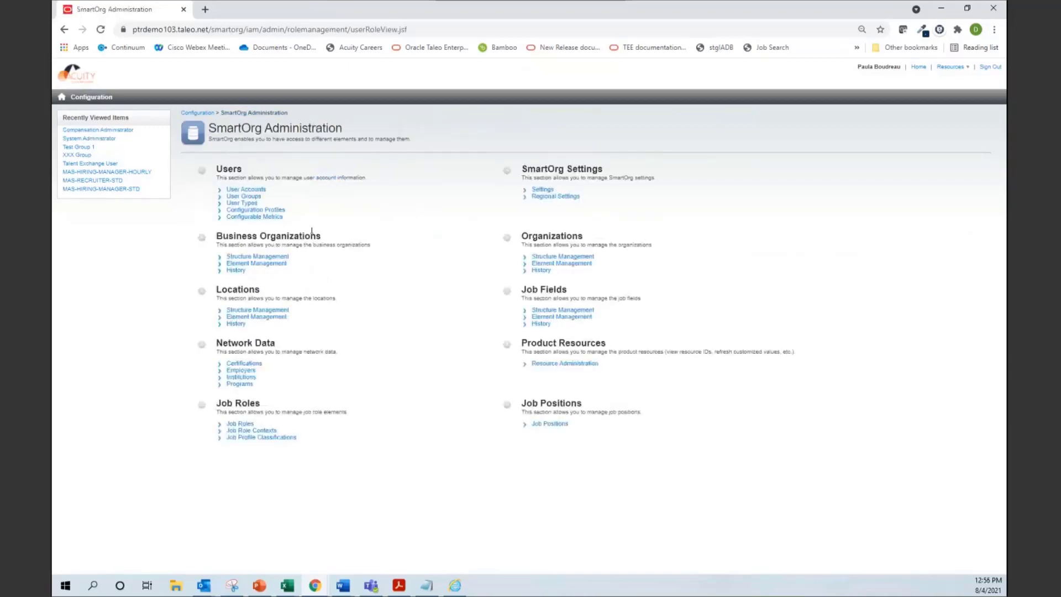
left_click(236, 190)
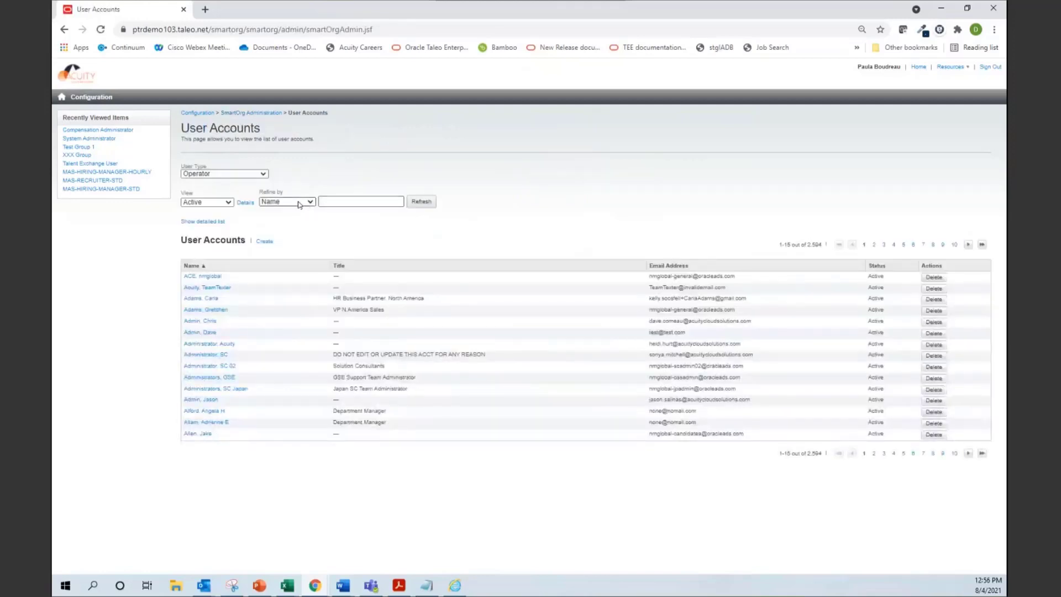
left_click(299, 204)
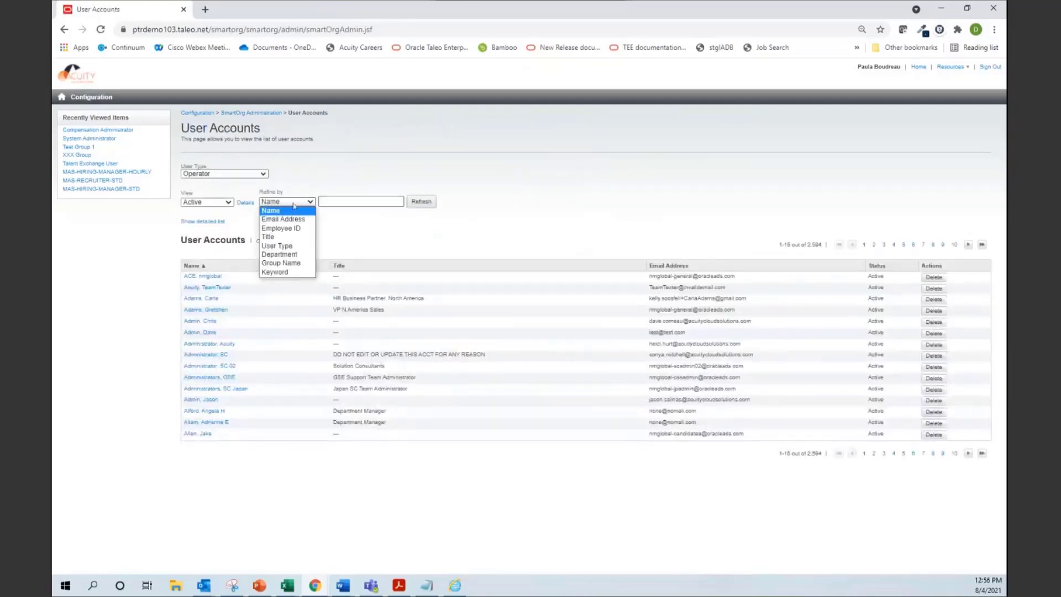
left_click(278, 245)
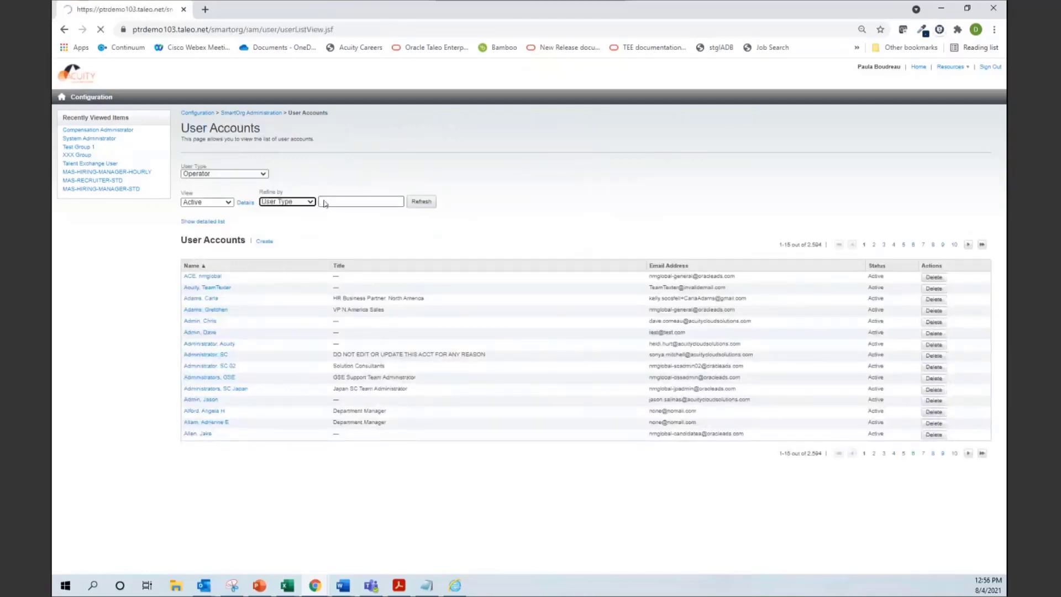
left_click(325, 202)
type("Compensation Administrator")
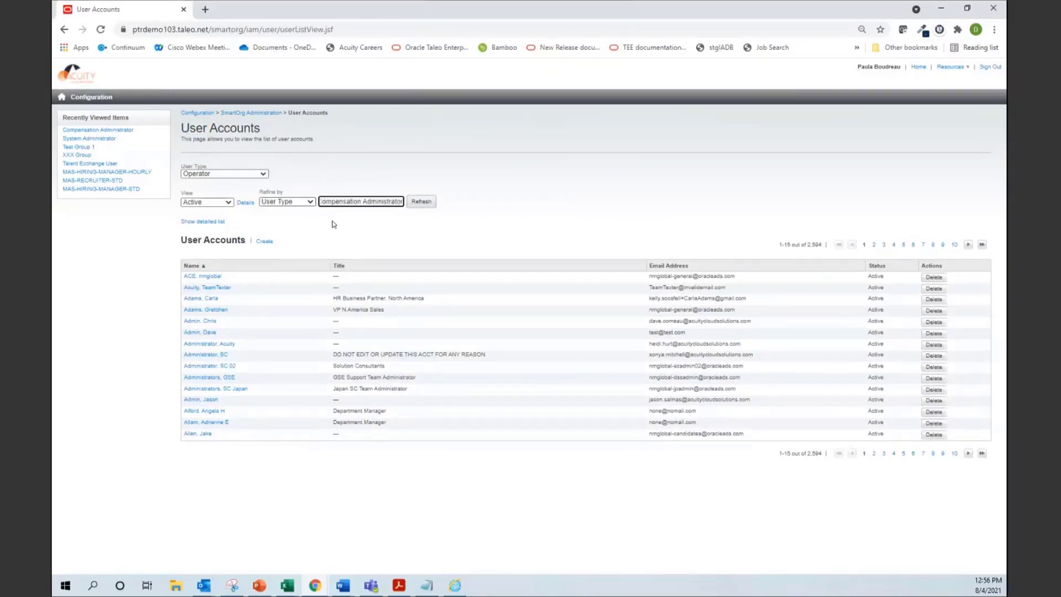
Broaden the account list to All user types and All statuses, and refresh the results
left_click(212, 175)
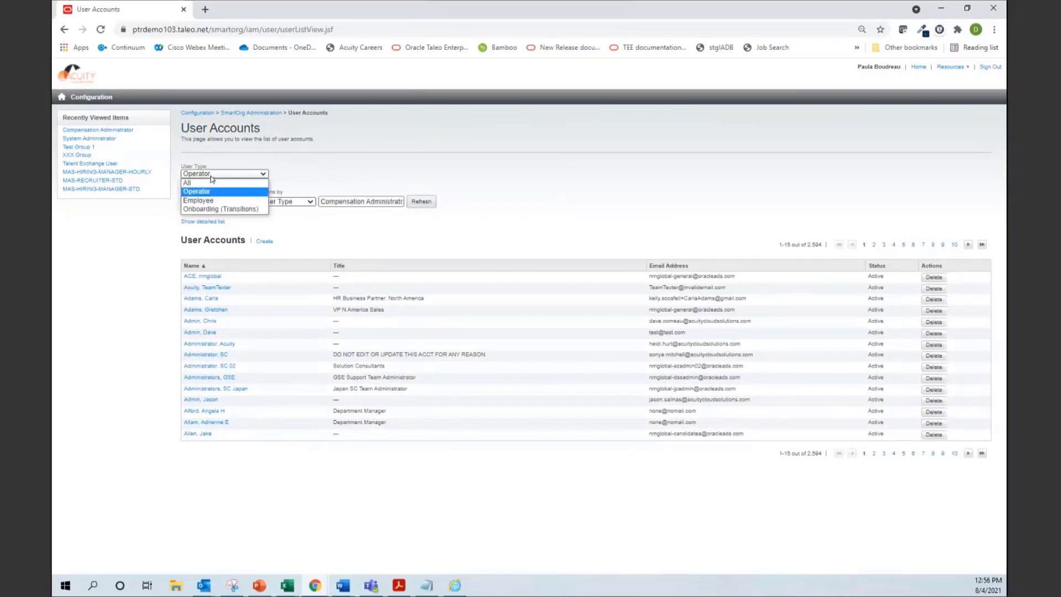
left_click(208, 183)
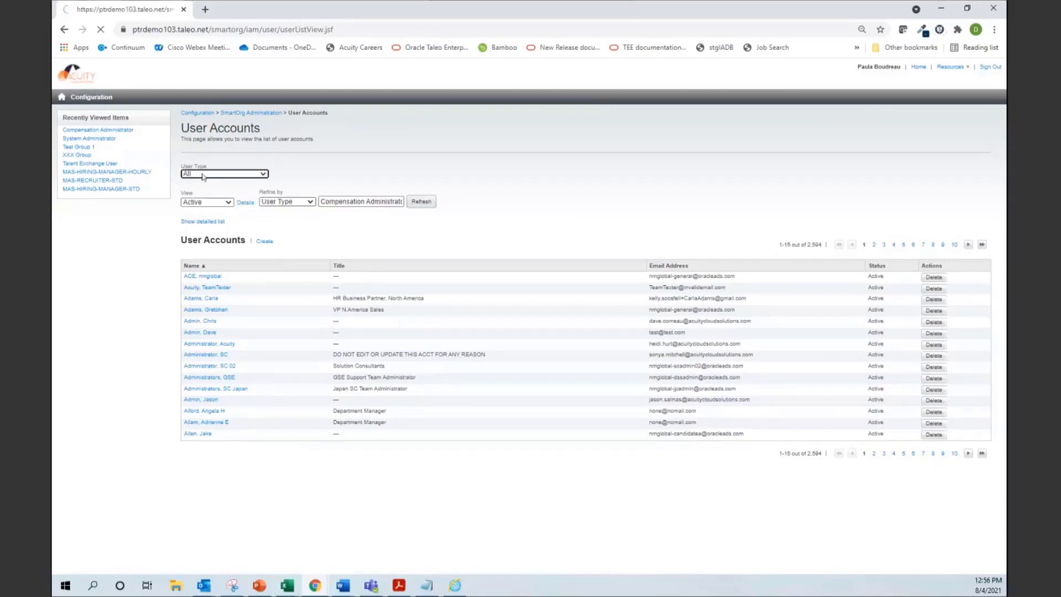
left_click(210, 205)
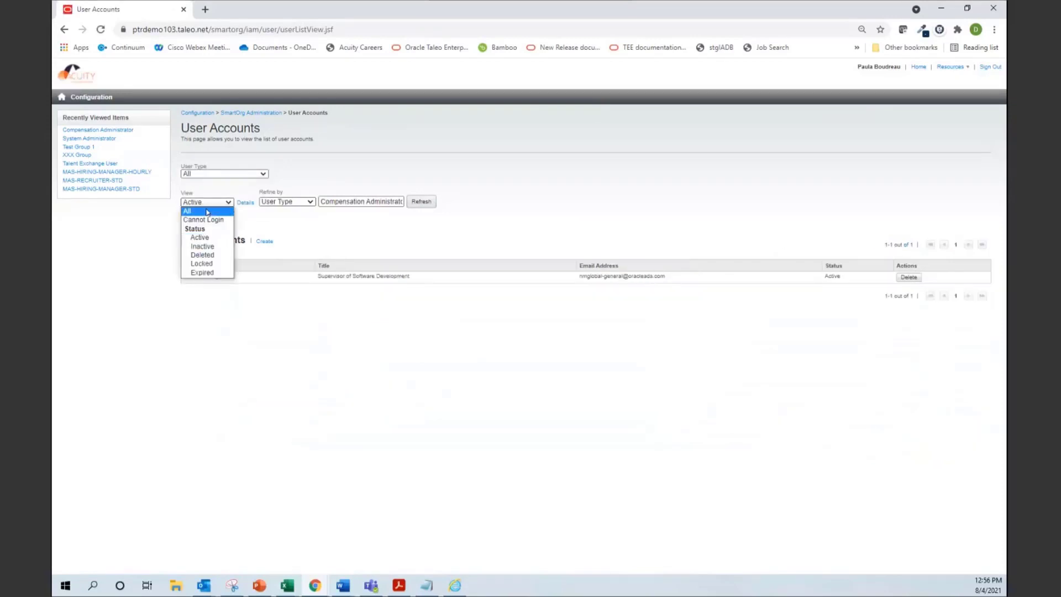
left_click(209, 210)
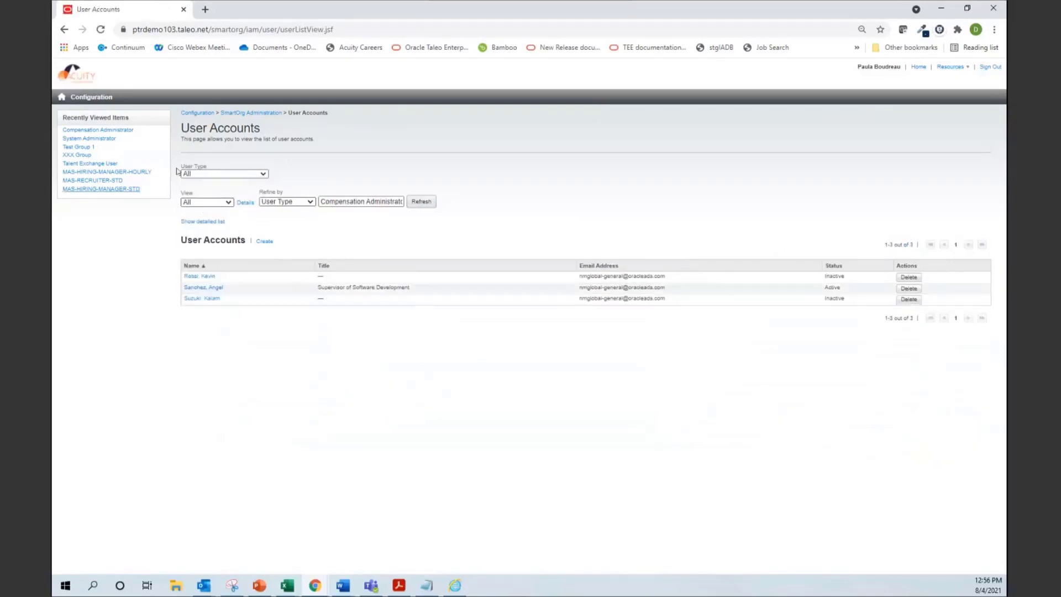
left_click(431, 200)
Remove the Global HR Administrator (Read/Write) user type from the first listed inactive account and save
left_click(187, 274)
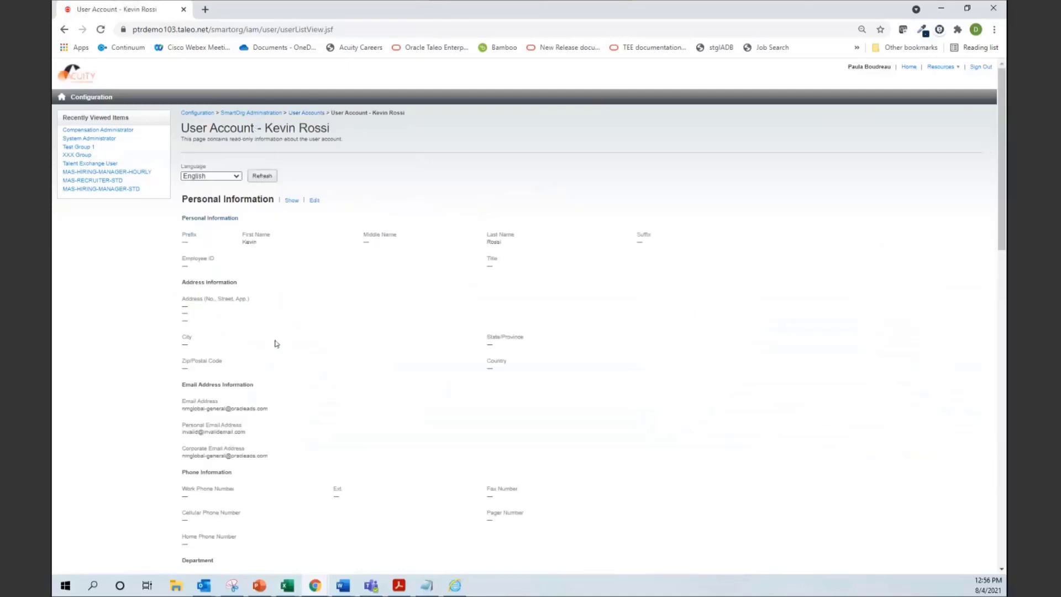
left_click(249, 275)
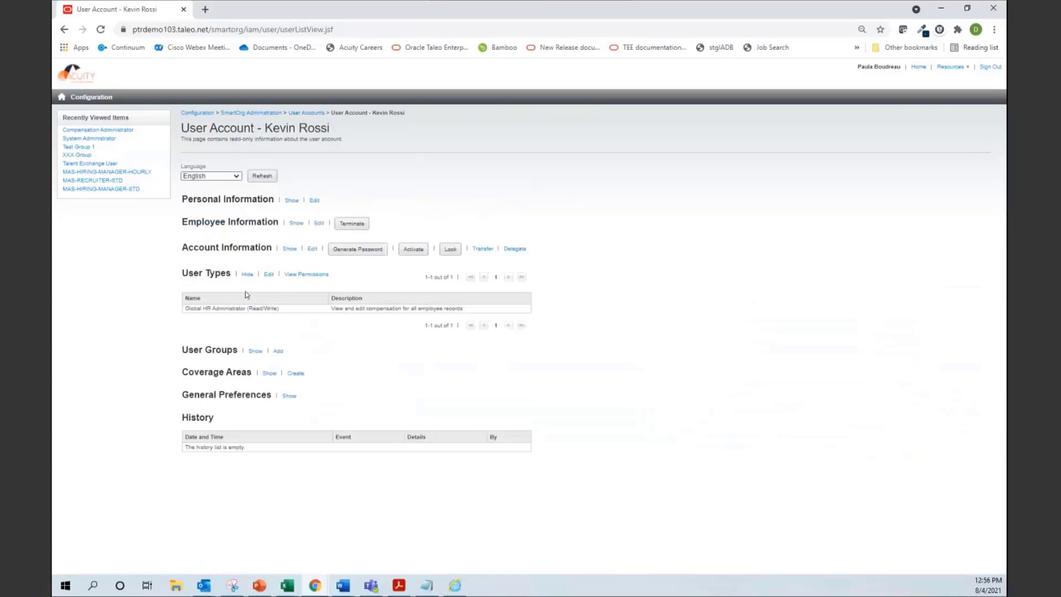
left_click(269, 275)
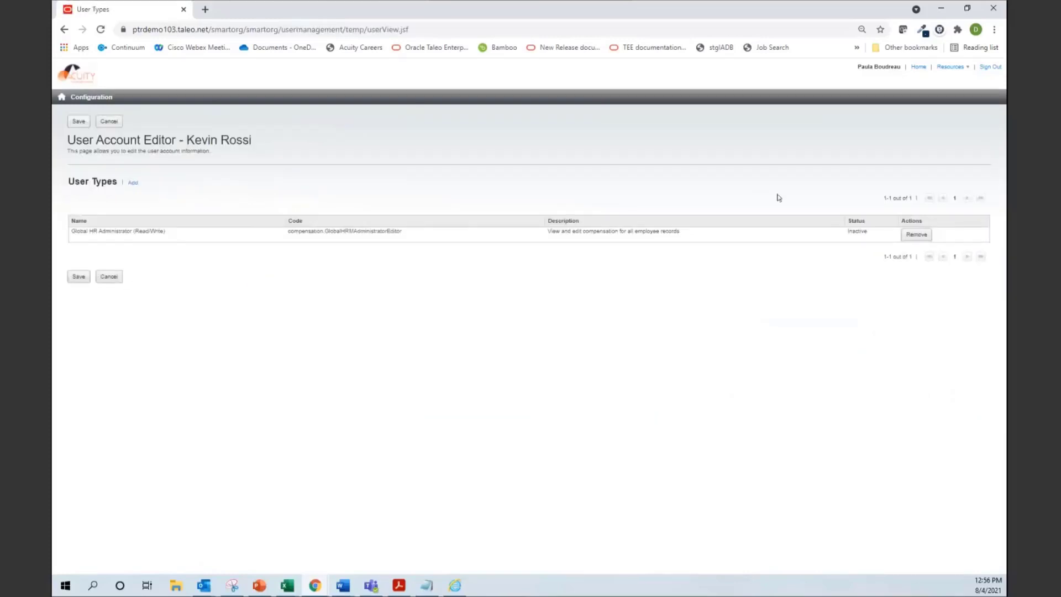
left_click(919, 234)
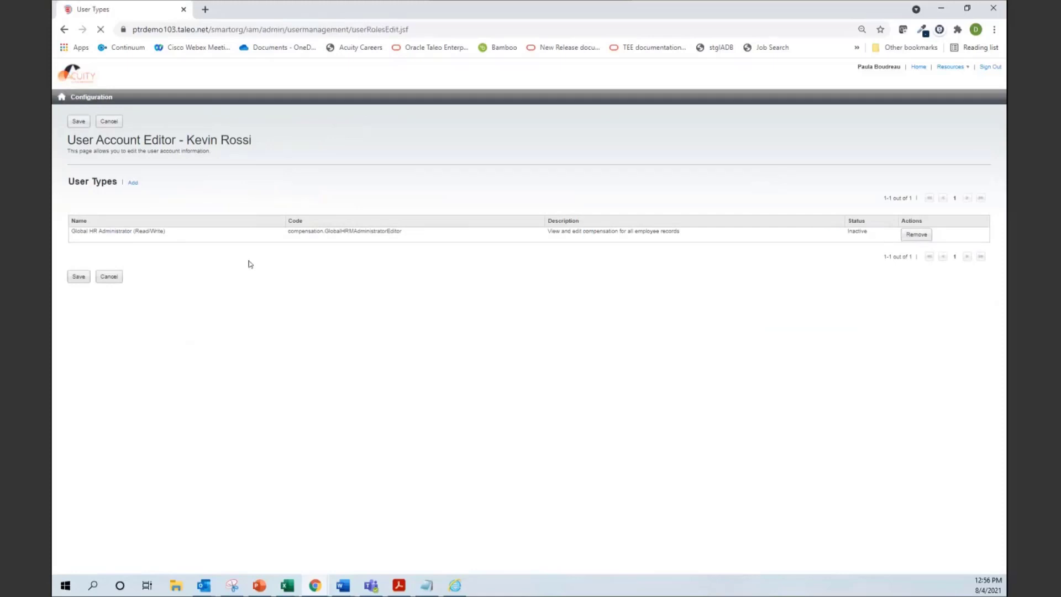
left_click(81, 273)
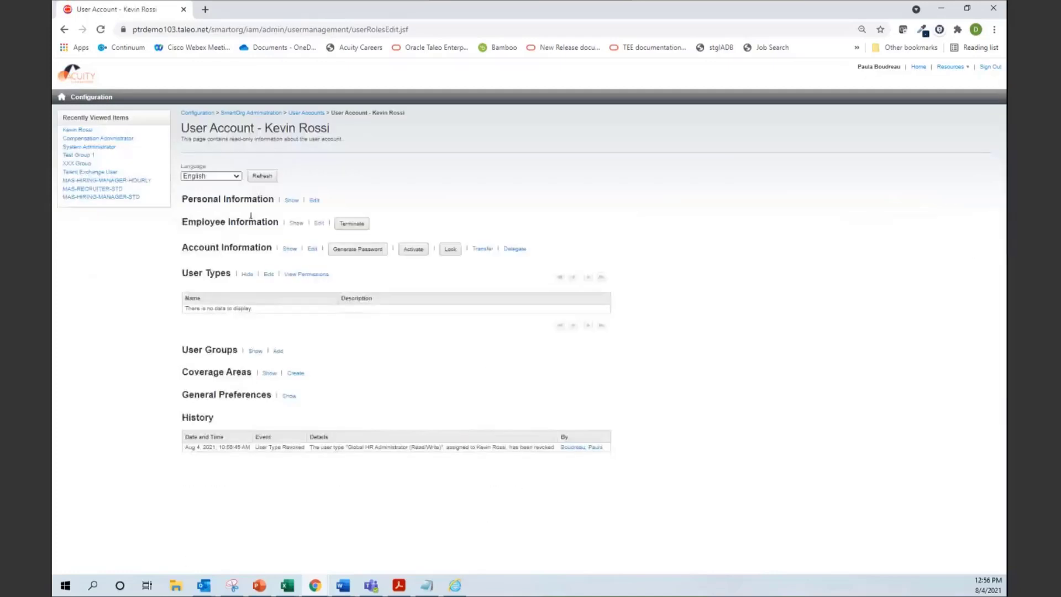
Remove all five user types, from Global HR Administrator (Read/Write) through PMG Standard Power Hiring Manager, from the active account in the user accounts list and save
left_click(318, 113)
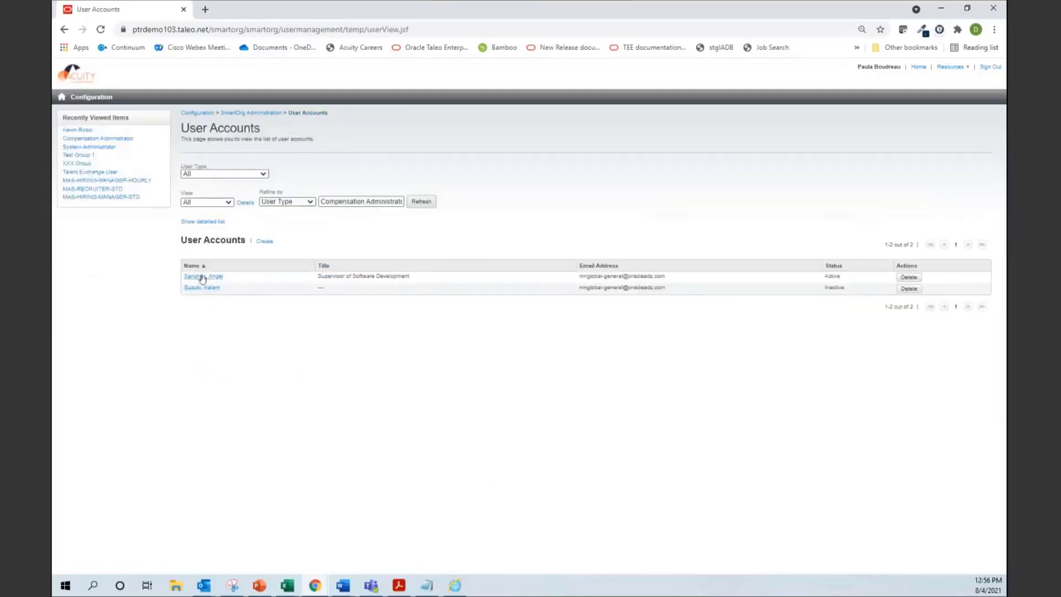
left_click(203, 276)
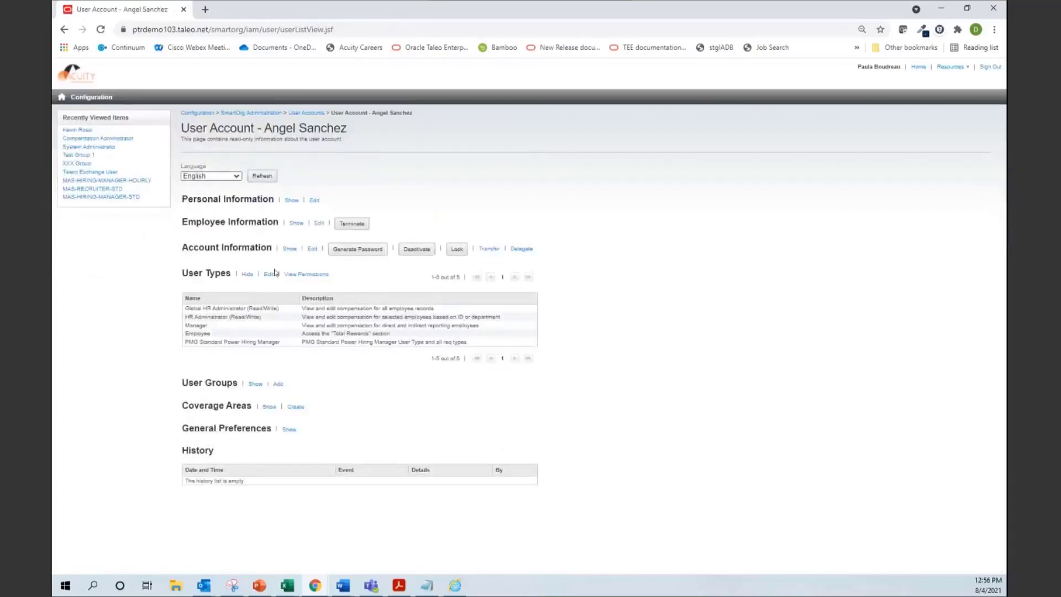
left_click(269, 274)
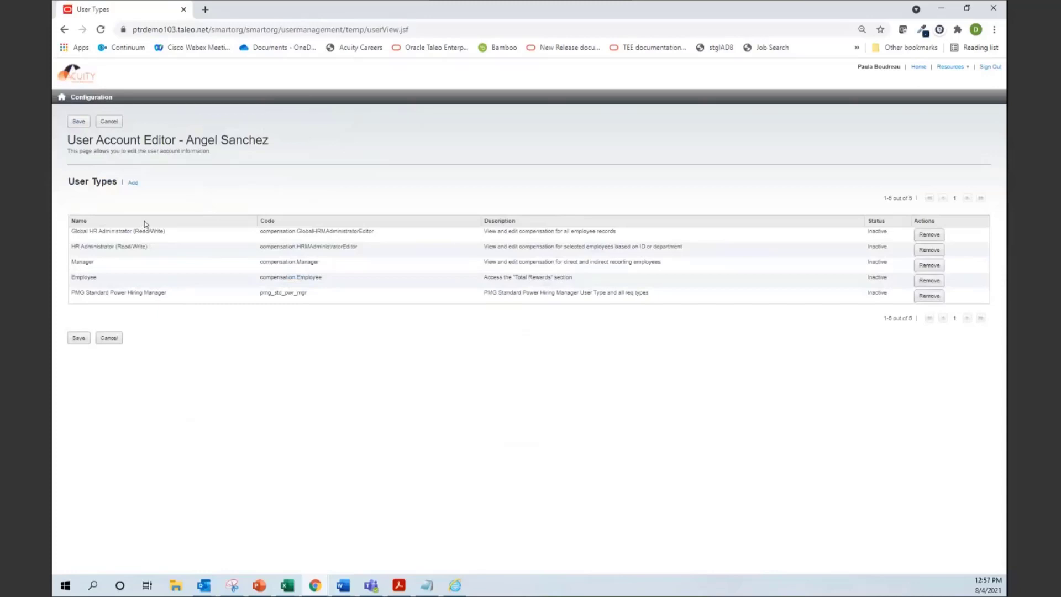
left_click(930, 236)
left_click(930, 236)
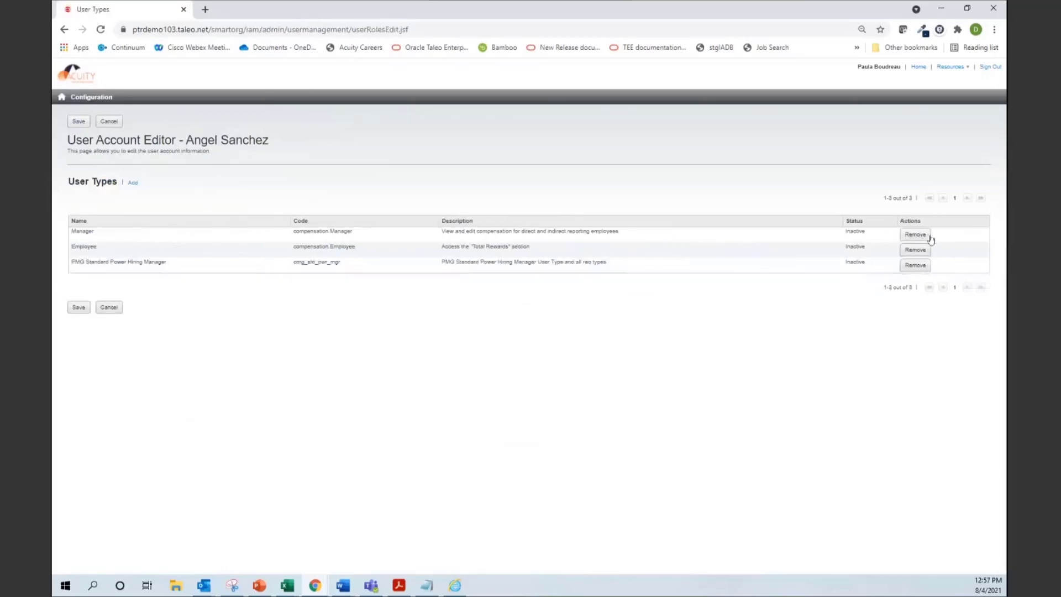
left_click(916, 236)
left_click(917, 236)
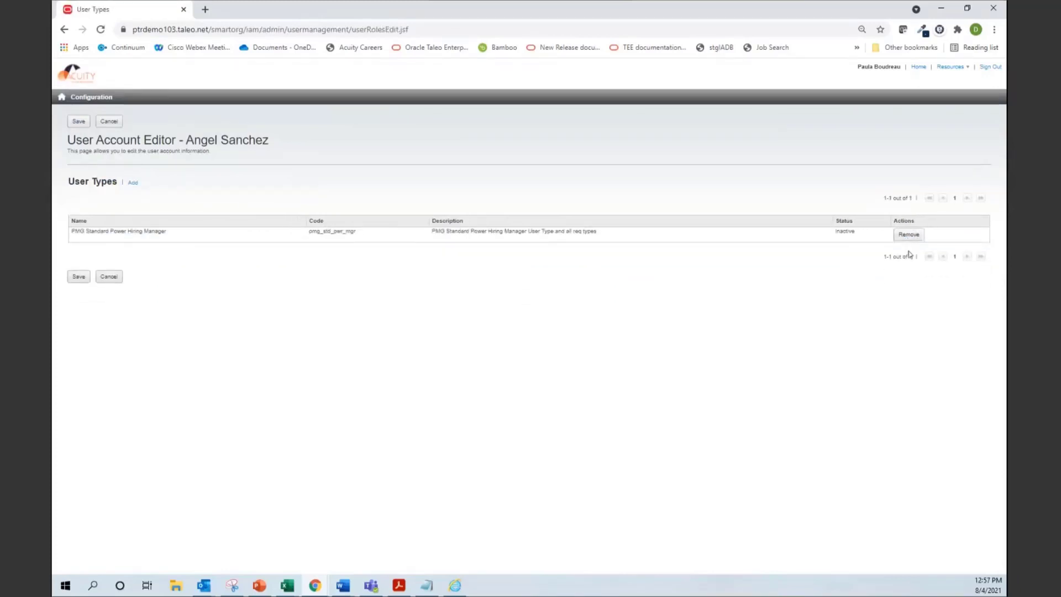
left_click(910, 235)
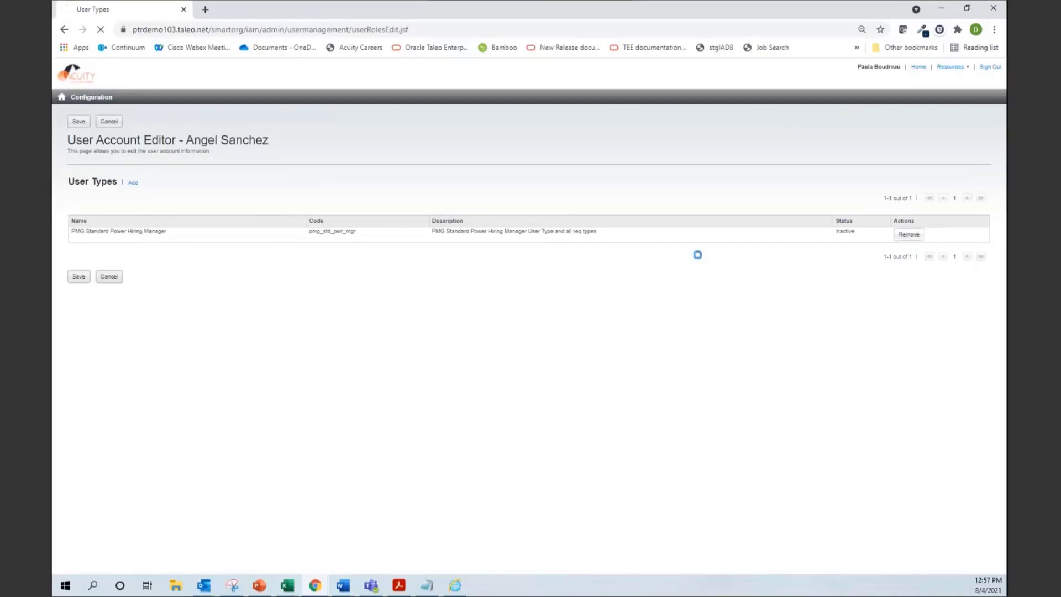
left_click(79, 269)
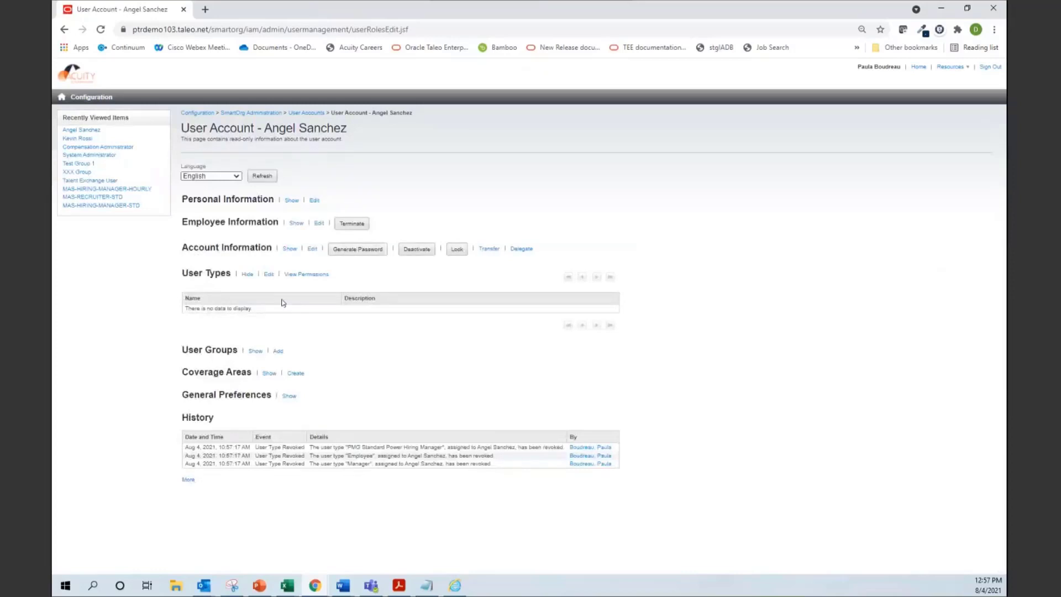
Remove the HR Administrator (Read/Write) user type from the remaining inactive account in the user accounts list and save
left_click(306, 112)
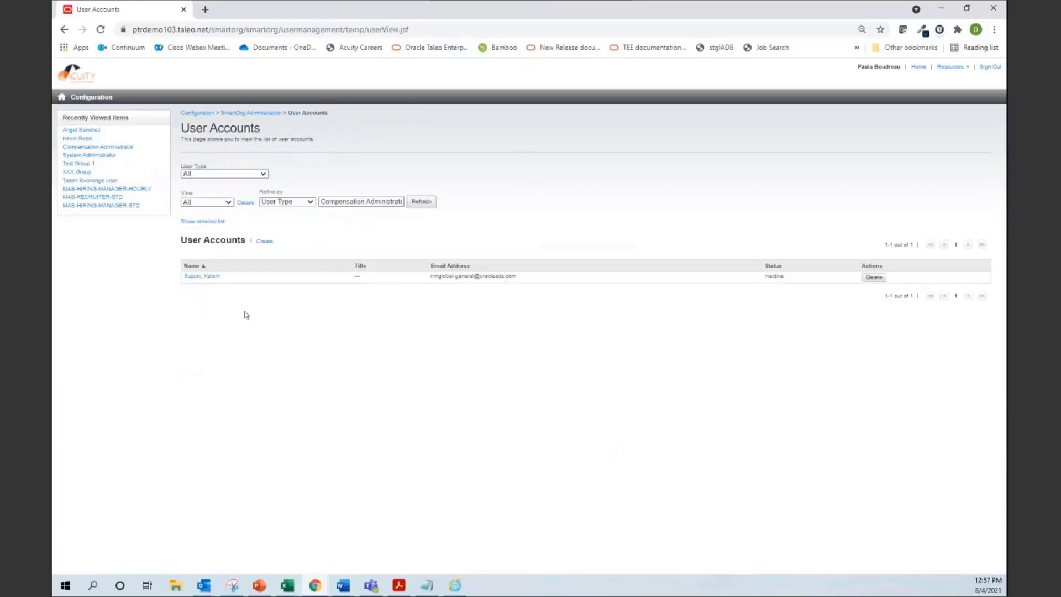
left_click(200, 277)
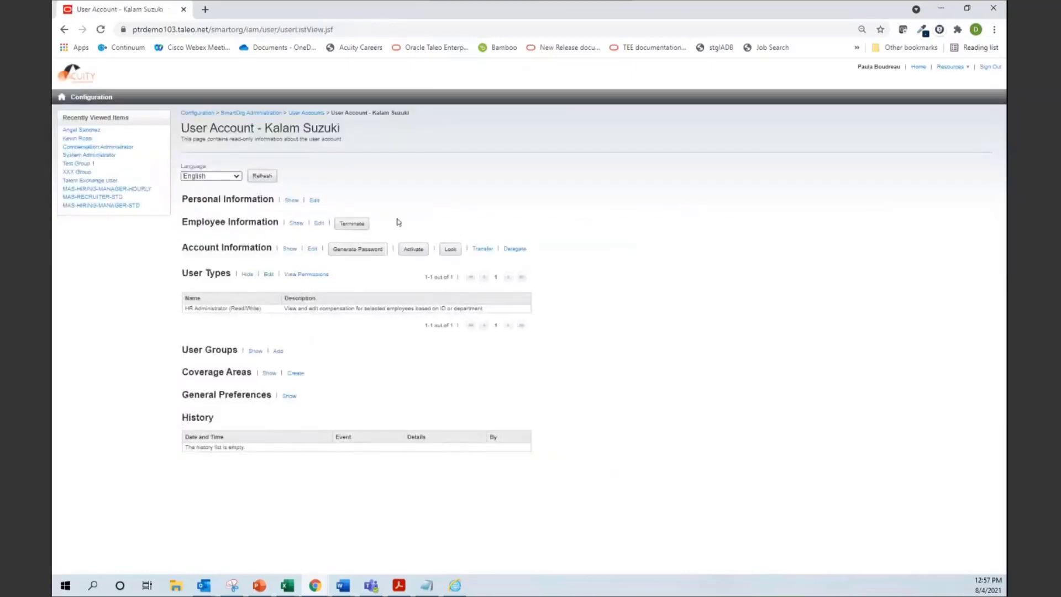
left_click(268, 274)
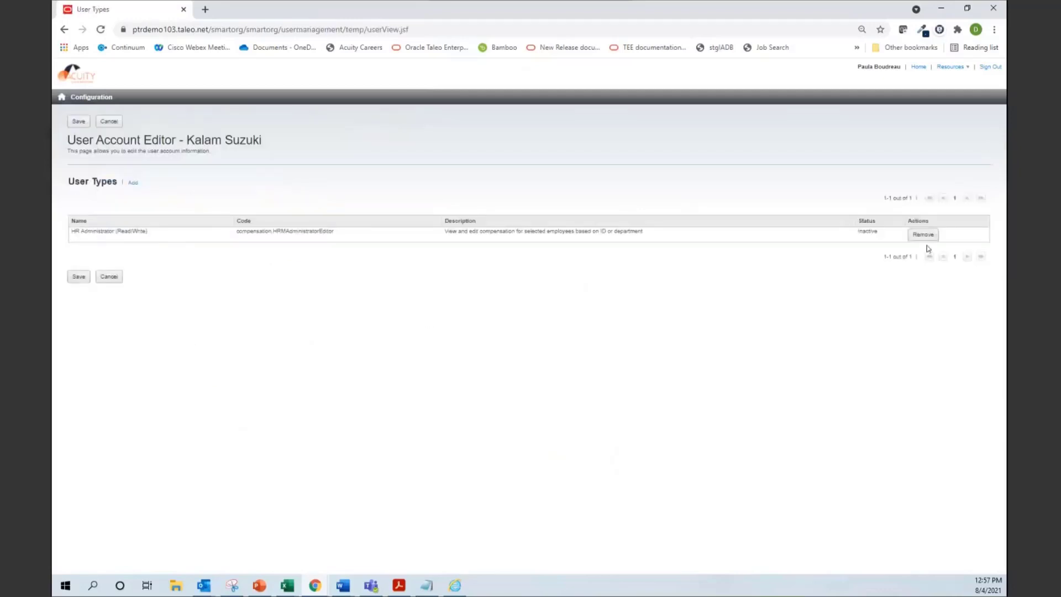
left_click(922, 235)
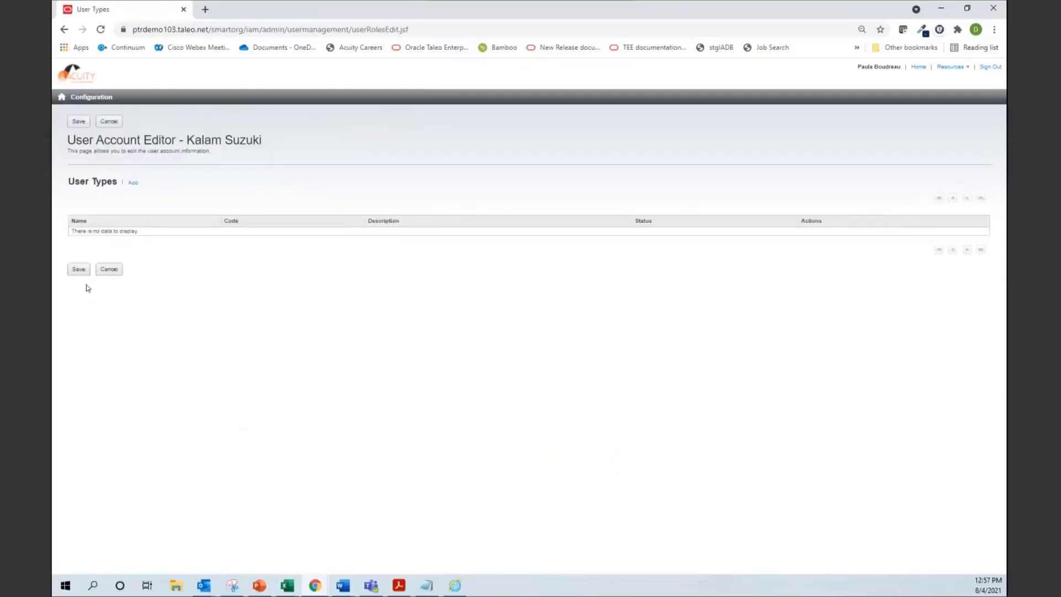
left_click(75, 271)
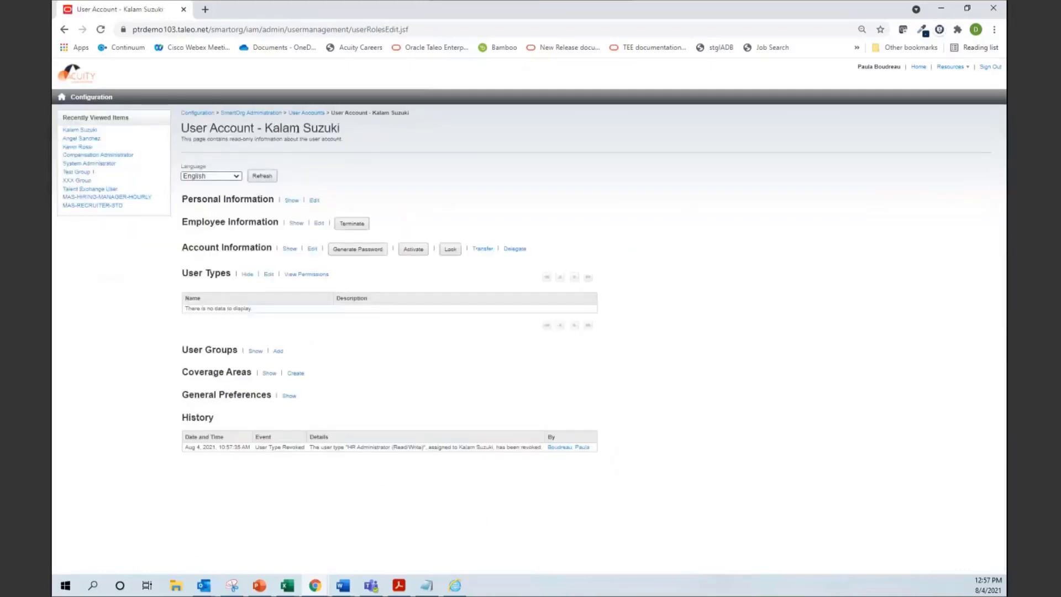
Return to the user accounts list, copy its "Compensation Administrator" refinement text, and open the SmartOrg user types
left_click(307, 113)
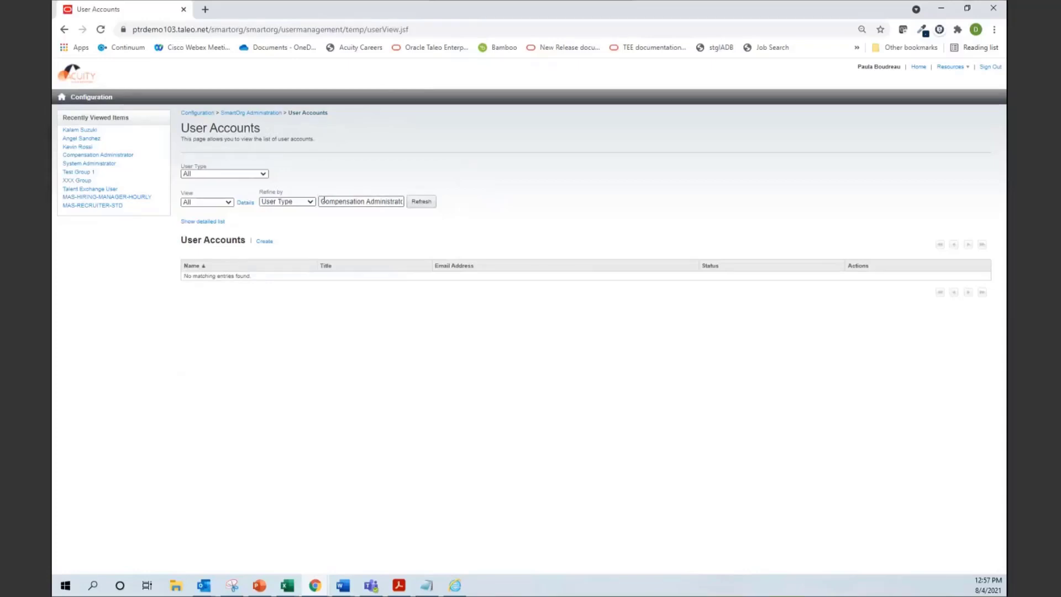
left_click(321, 201)
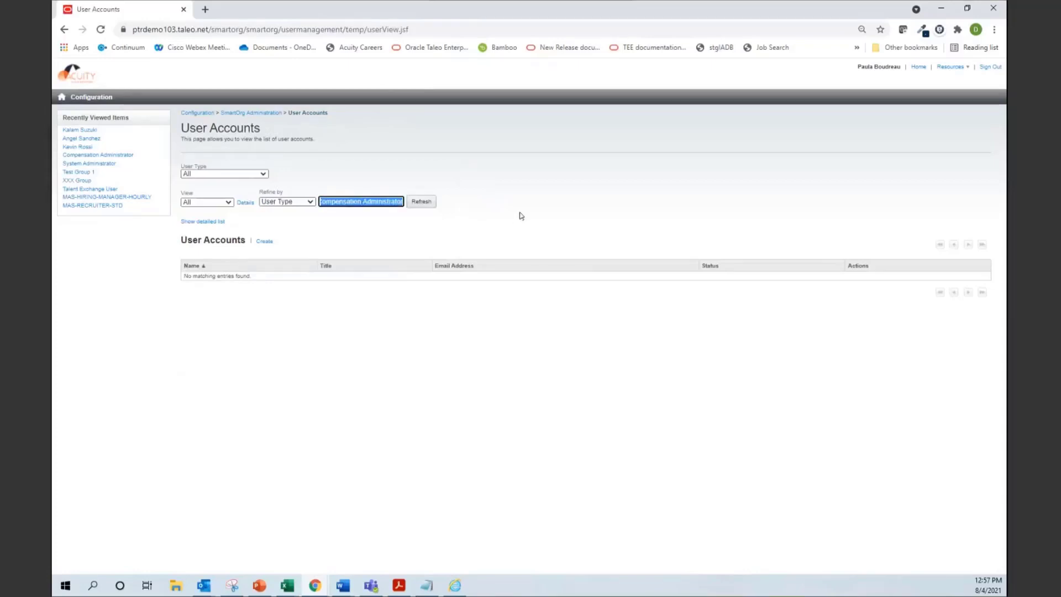
left_click(248, 112)
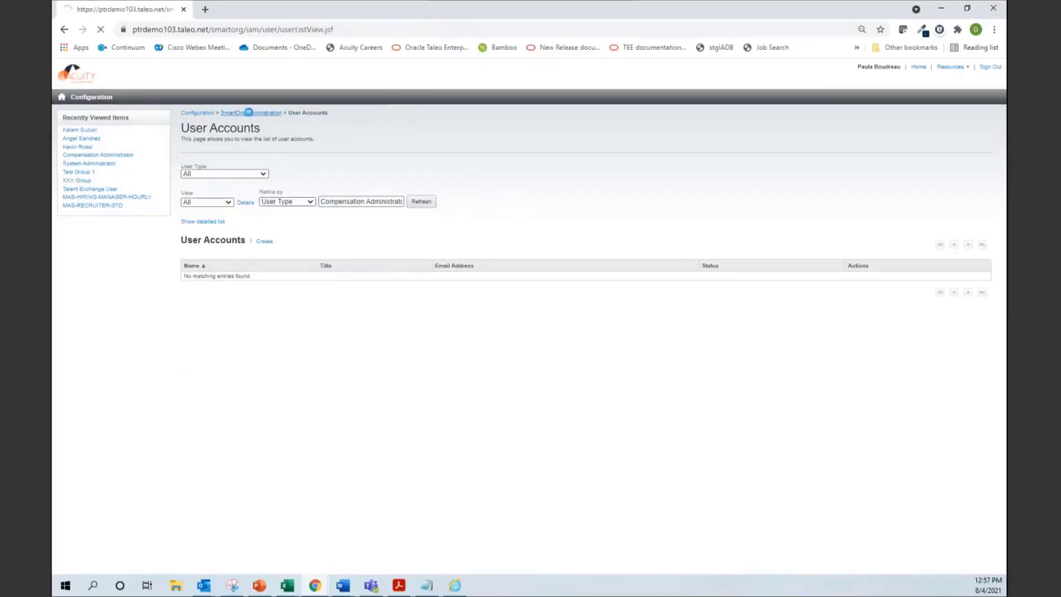
left_click(241, 203)
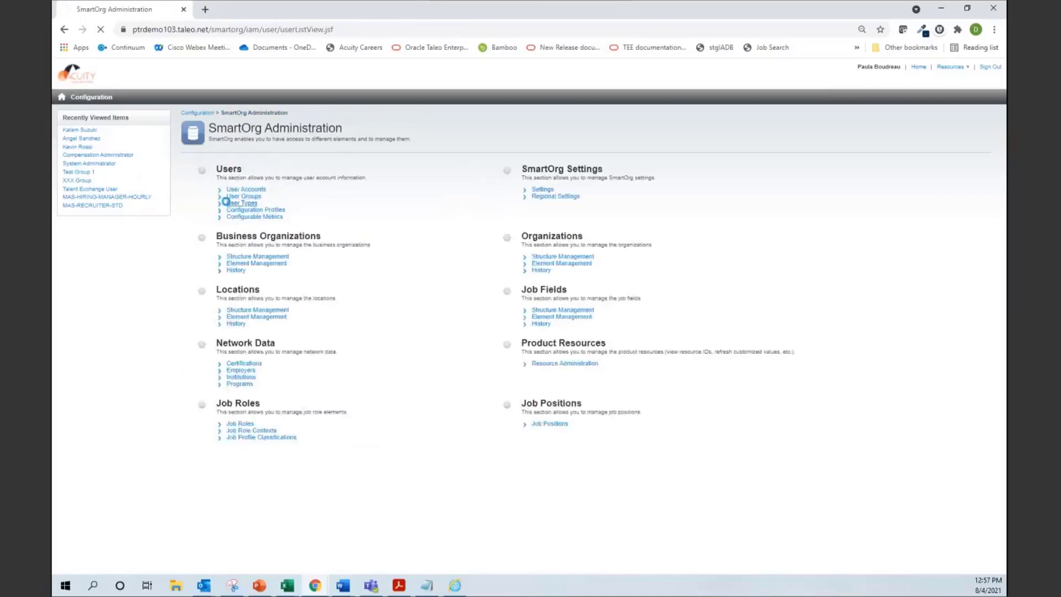
Refine the user types by name with "Compensation Administrator" and delete the matching user type
left_click(214, 206)
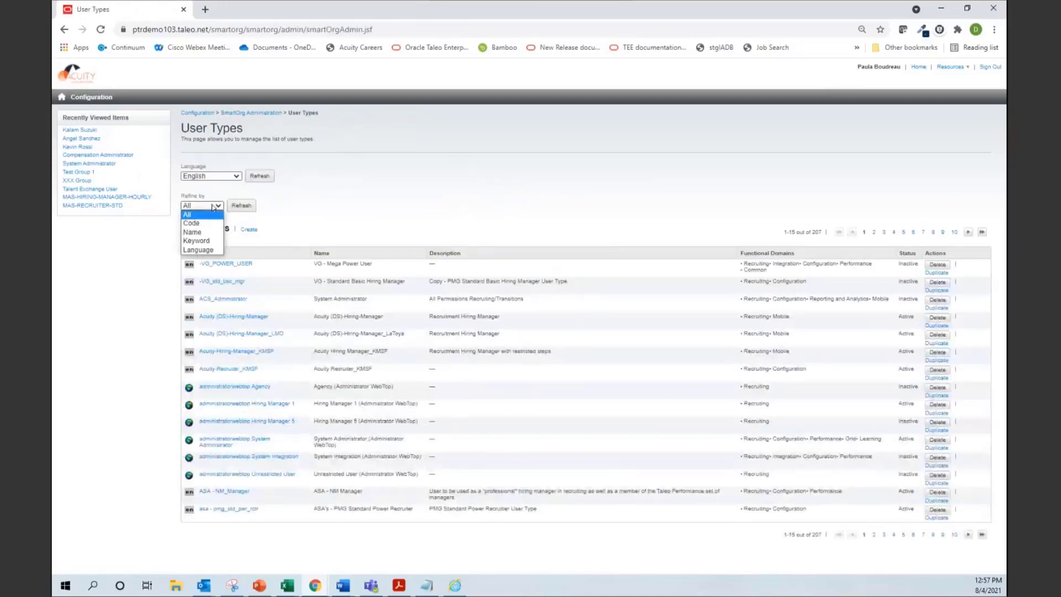
left_click(203, 232)
left_click(274, 205)
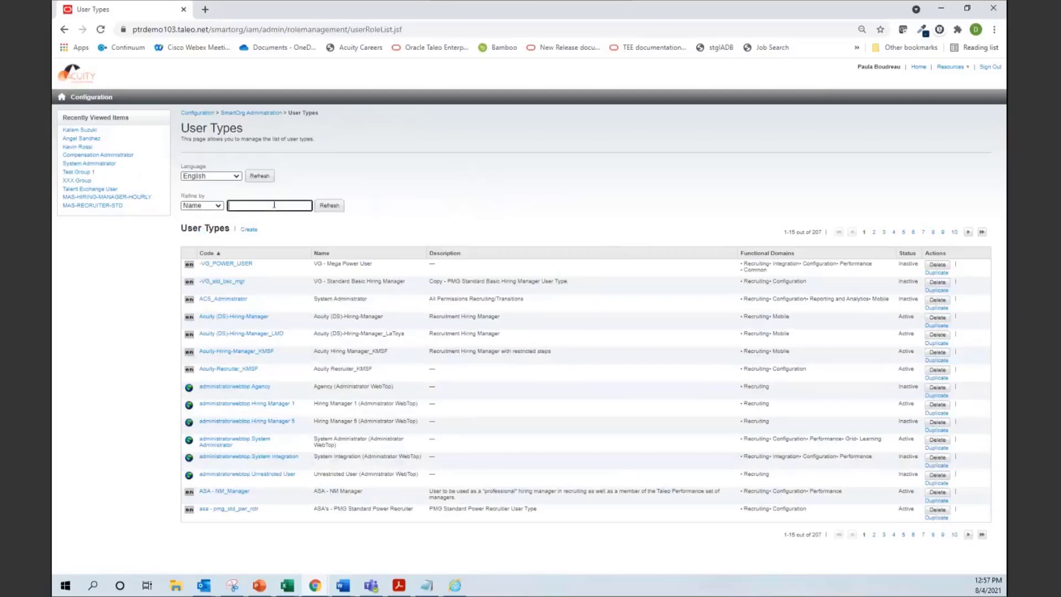
type("Compensation Administrator")
left_click(329, 205)
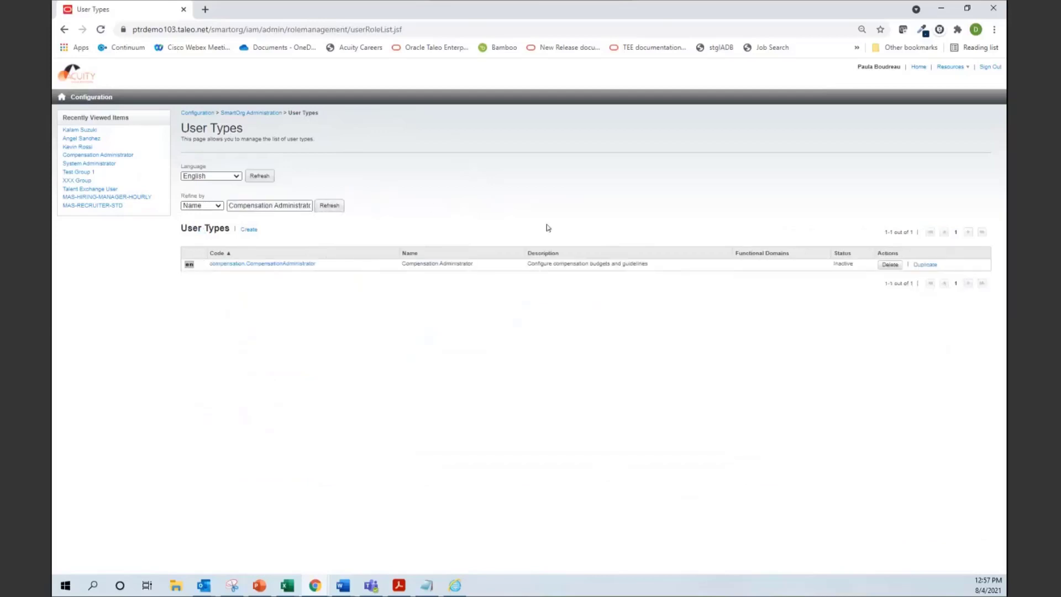
left_click(890, 264)
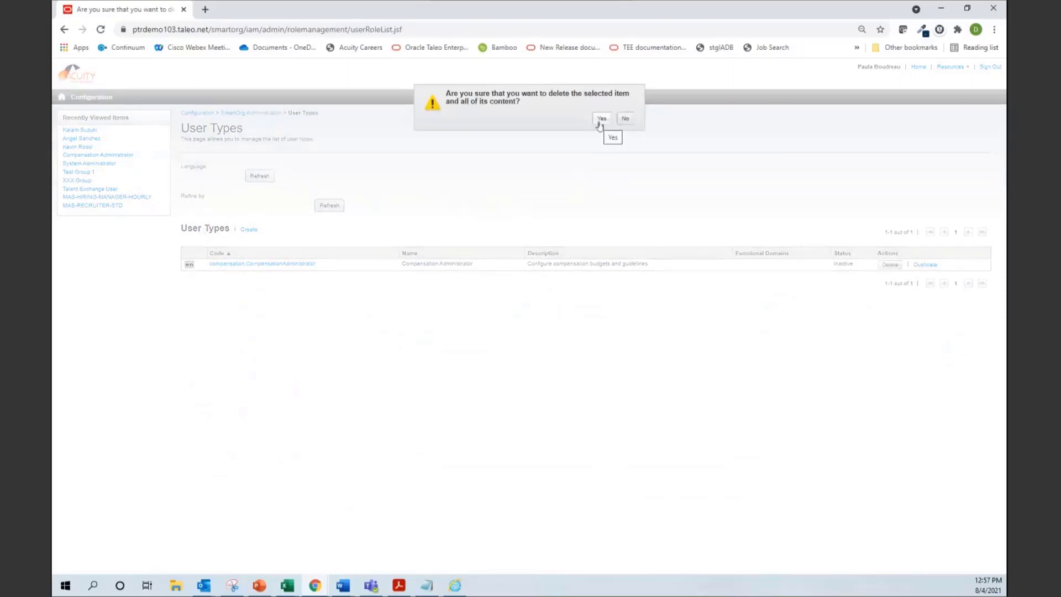
left_click(600, 119)
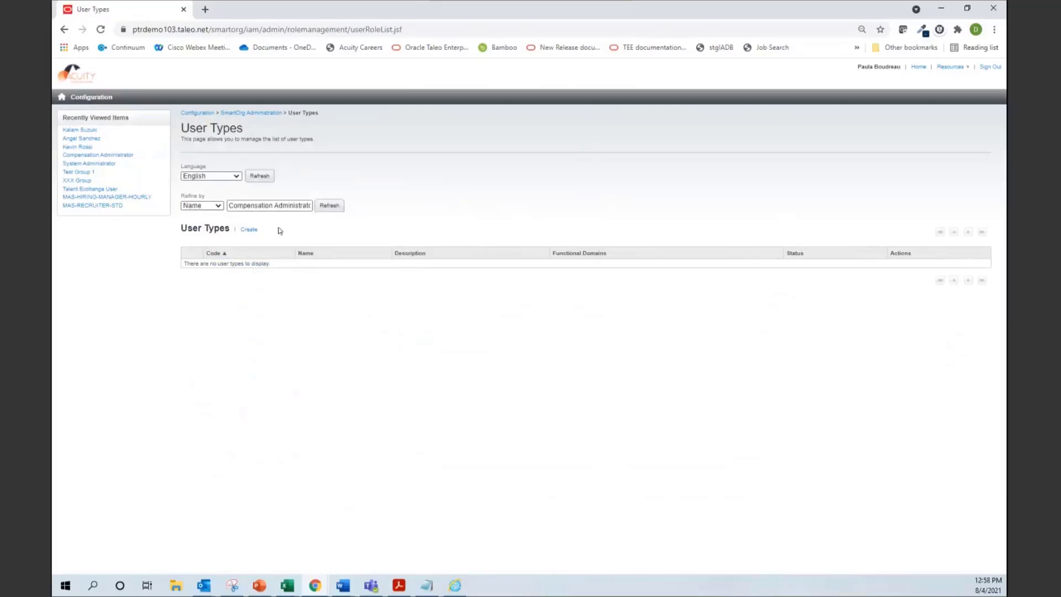
Open the SmartOrg user groups, go to the last page of the list, and open the XXX-EUR group
left_click(260, 114)
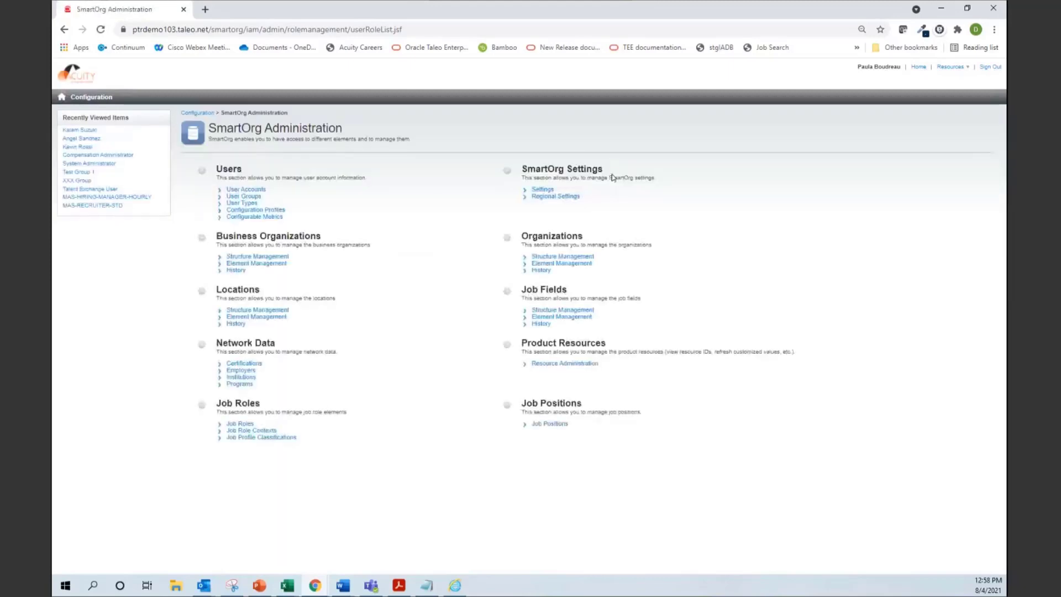
left_click(254, 198)
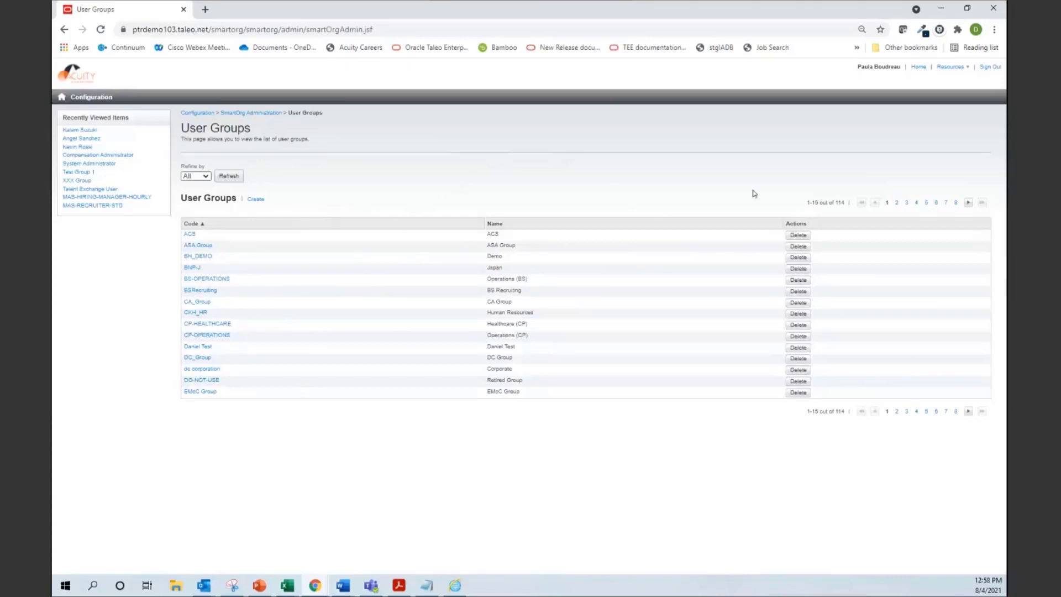
left_click(968, 203)
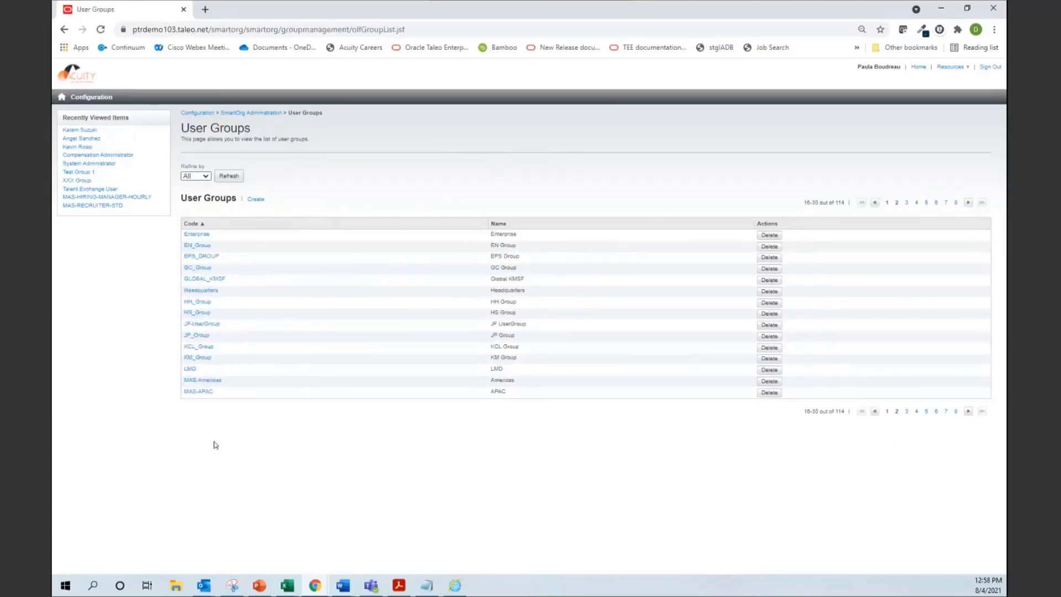
left_click(956, 202)
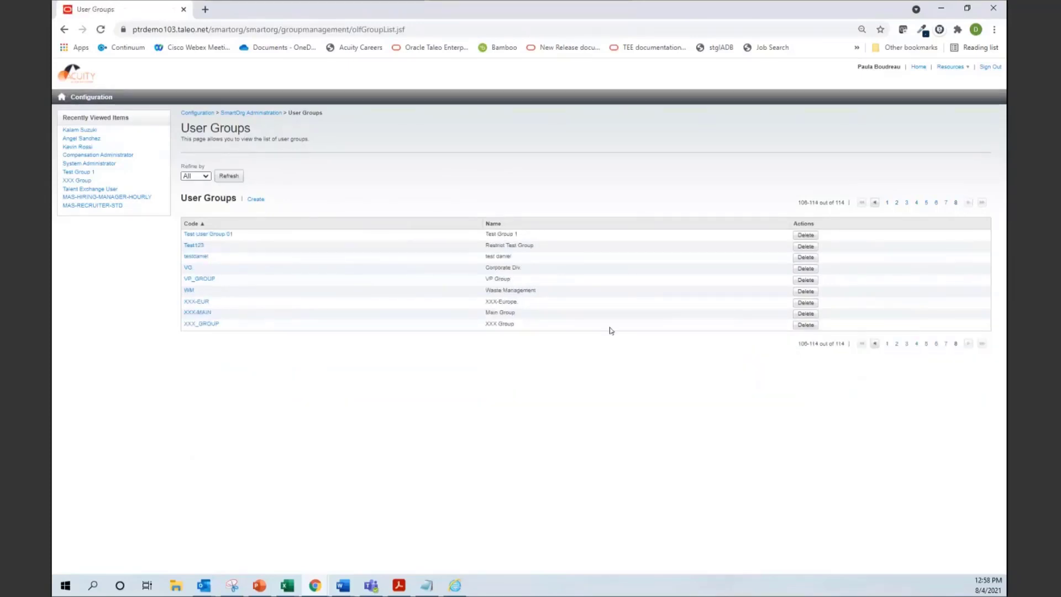
left_click(200, 302)
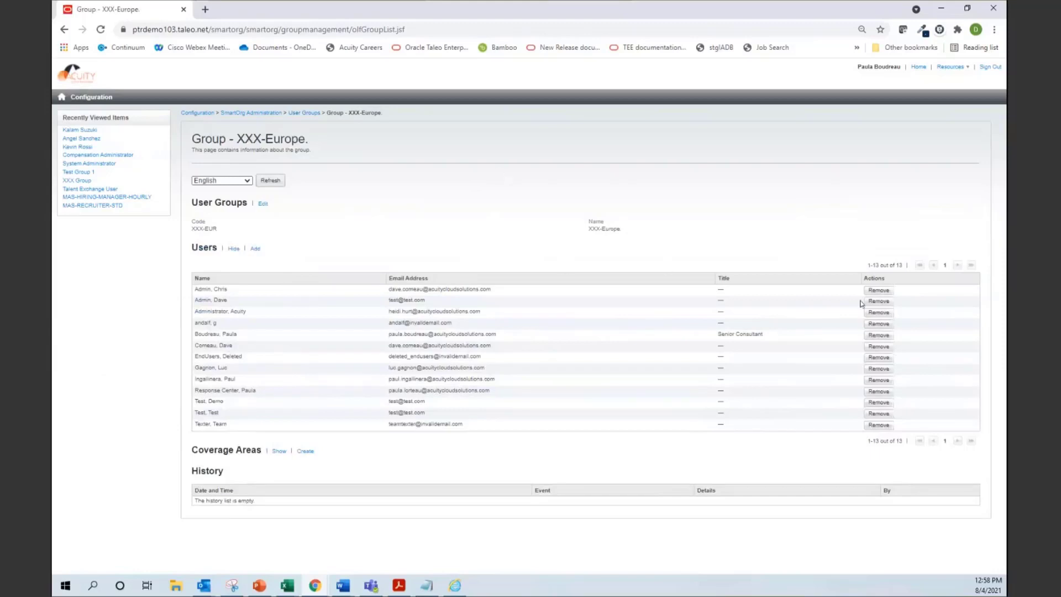
Remove every user listed in the XXX-Europe group
left_click(876, 292)
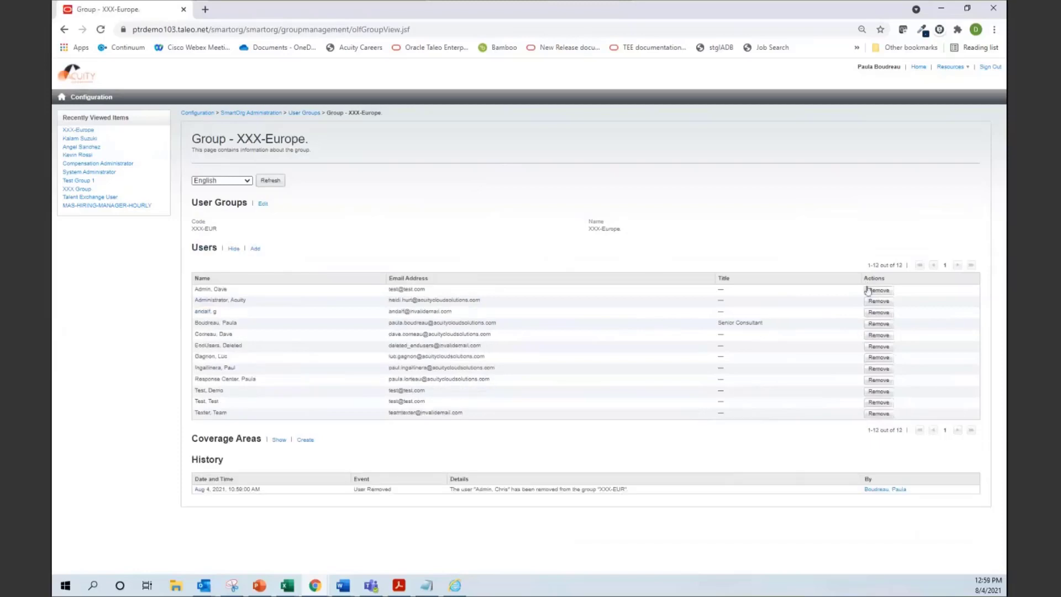
left_click(868, 291)
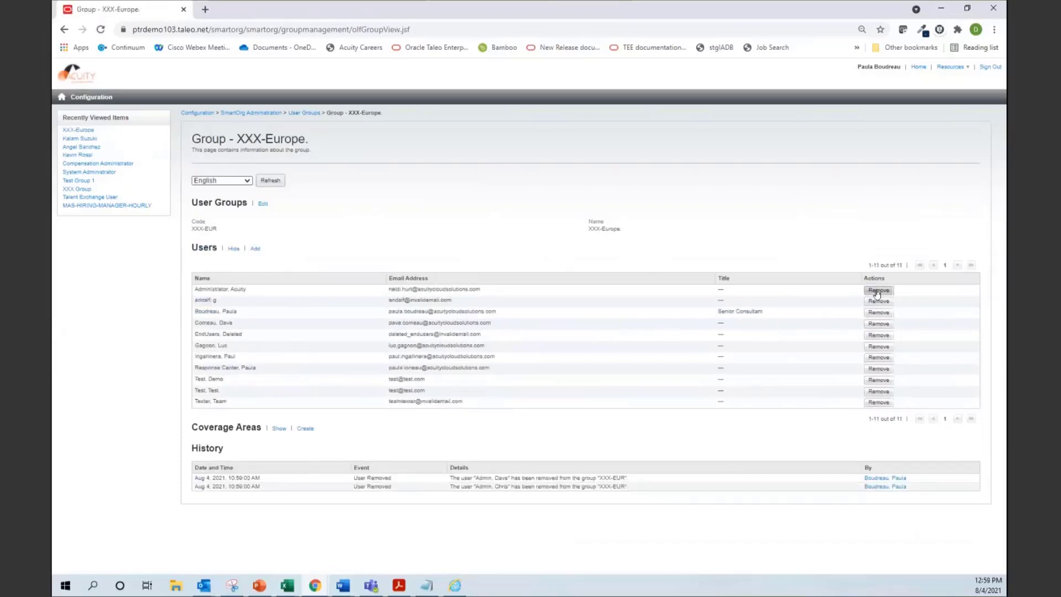
left_click(877, 291)
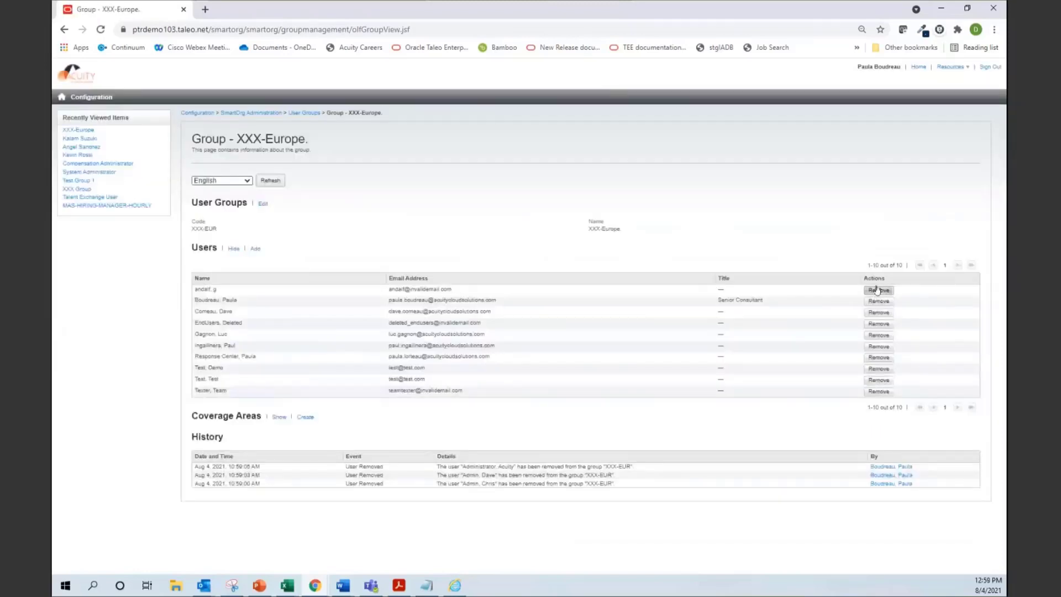
left_click(877, 290)
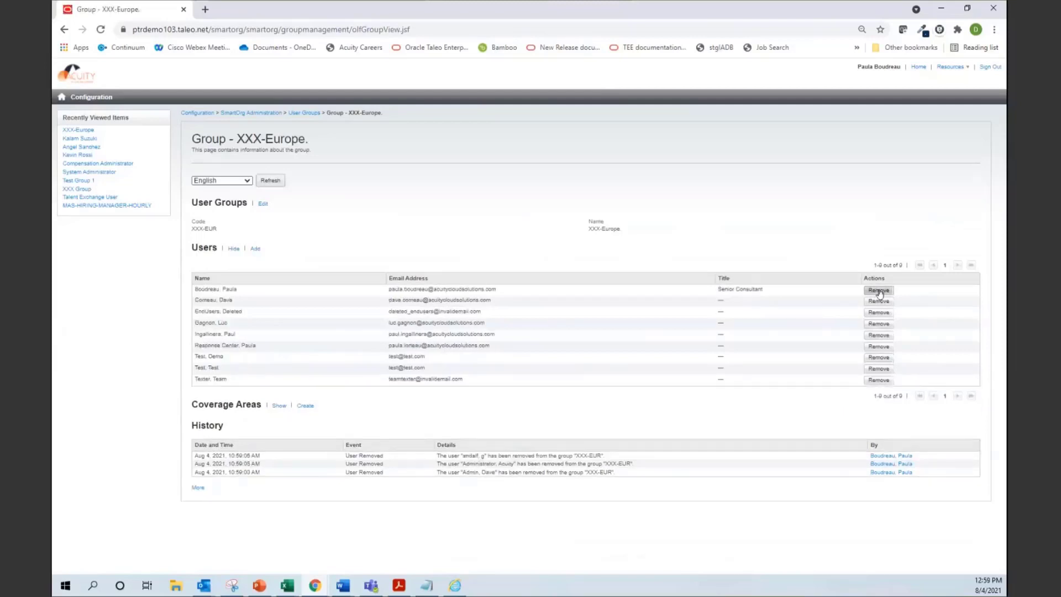
left_click(879, 291)
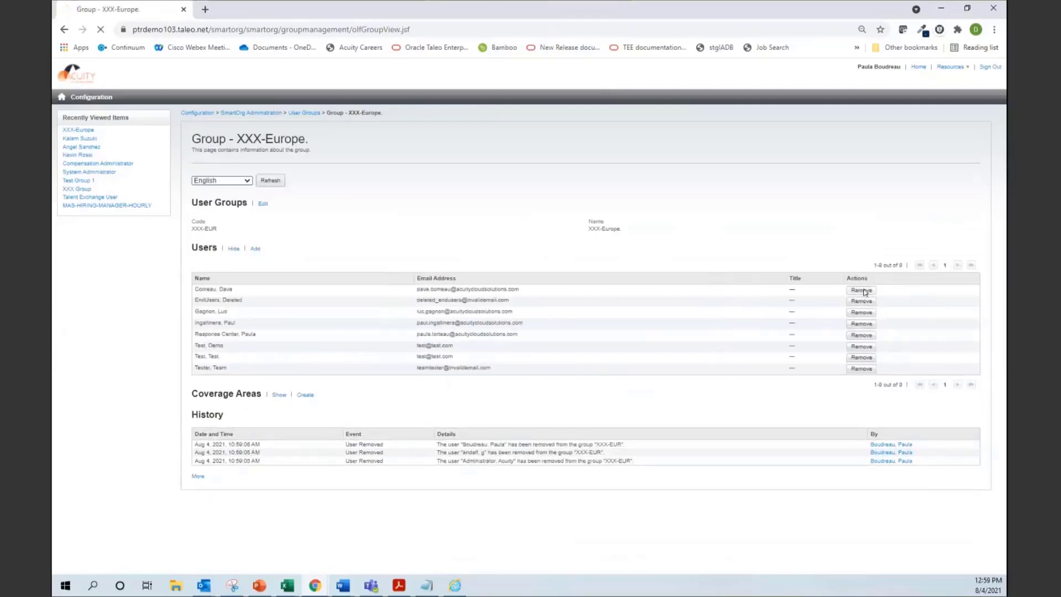
left_click(863, 292)
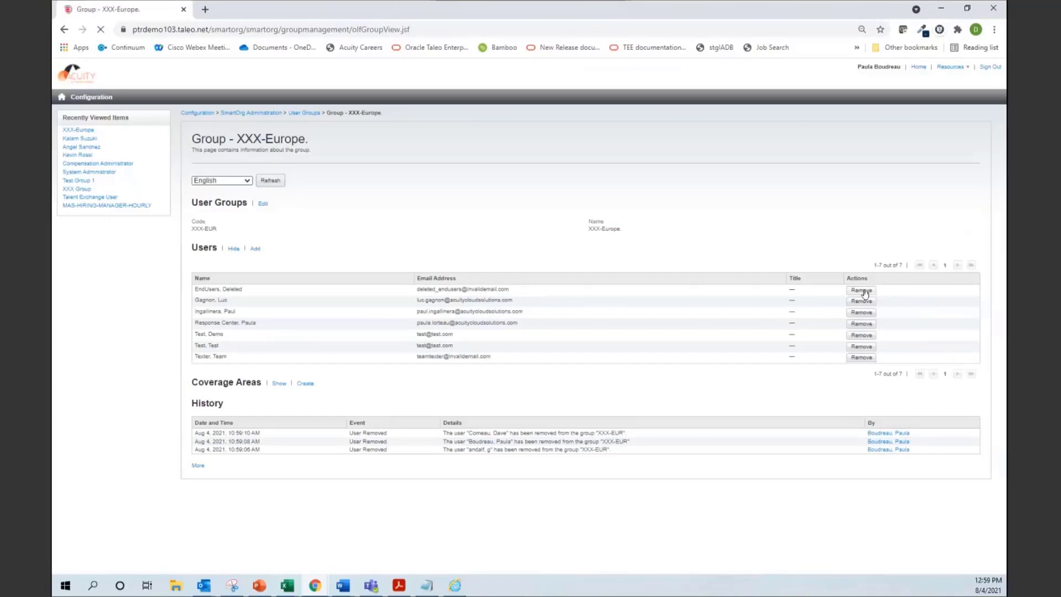
left_click(864, 291)
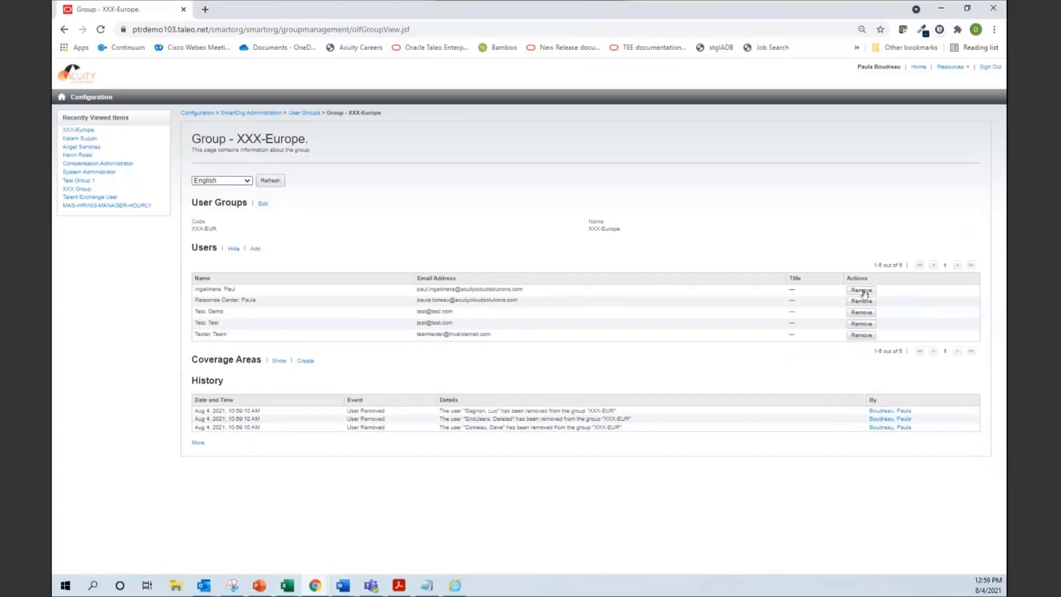
left_click(865, 292)
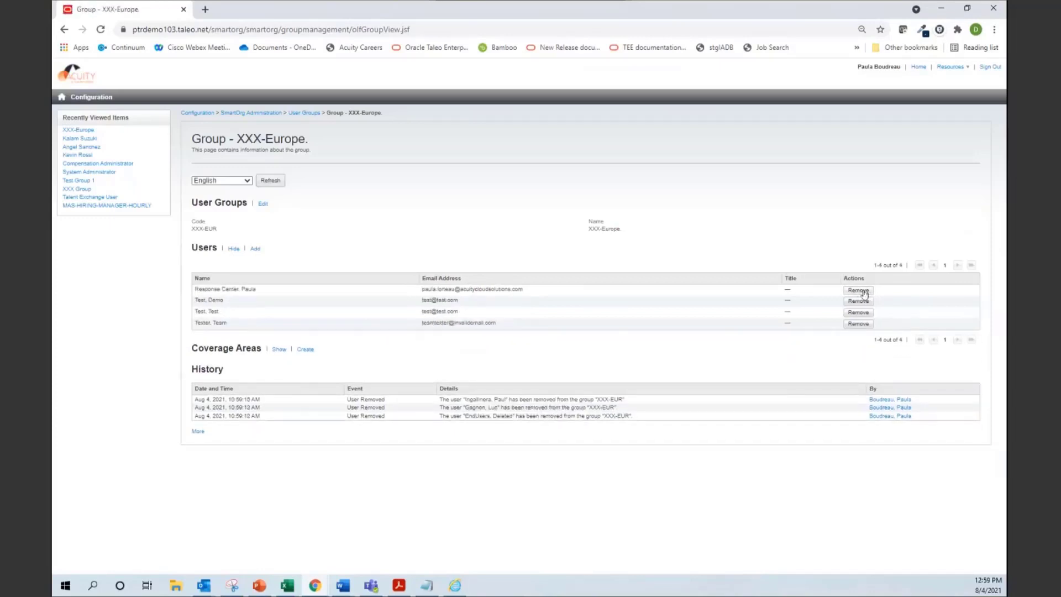
left_click(864, 291)
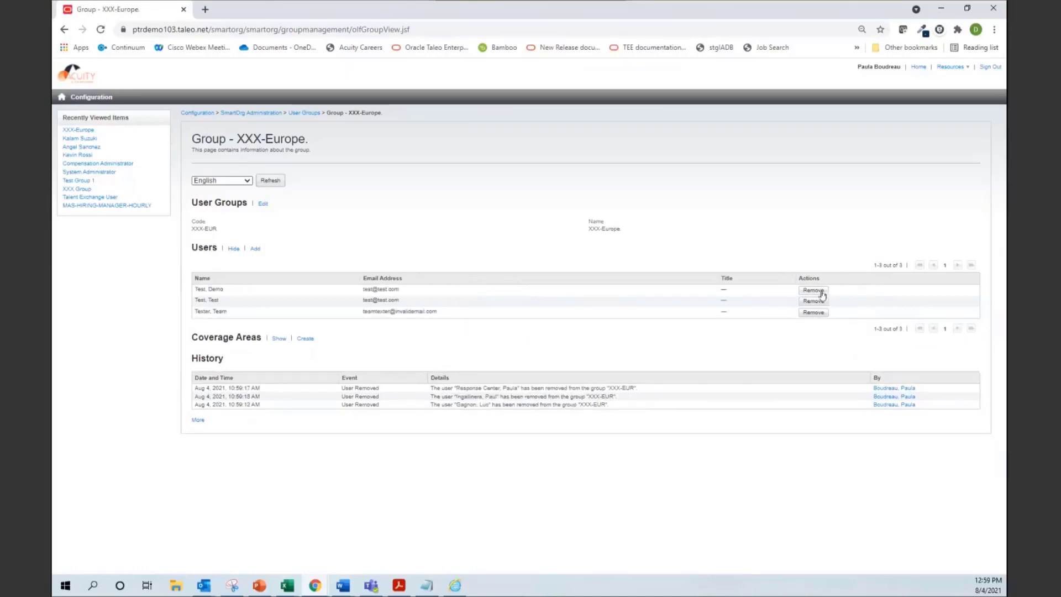
left_click(823, 291)
left_click(815, 291)
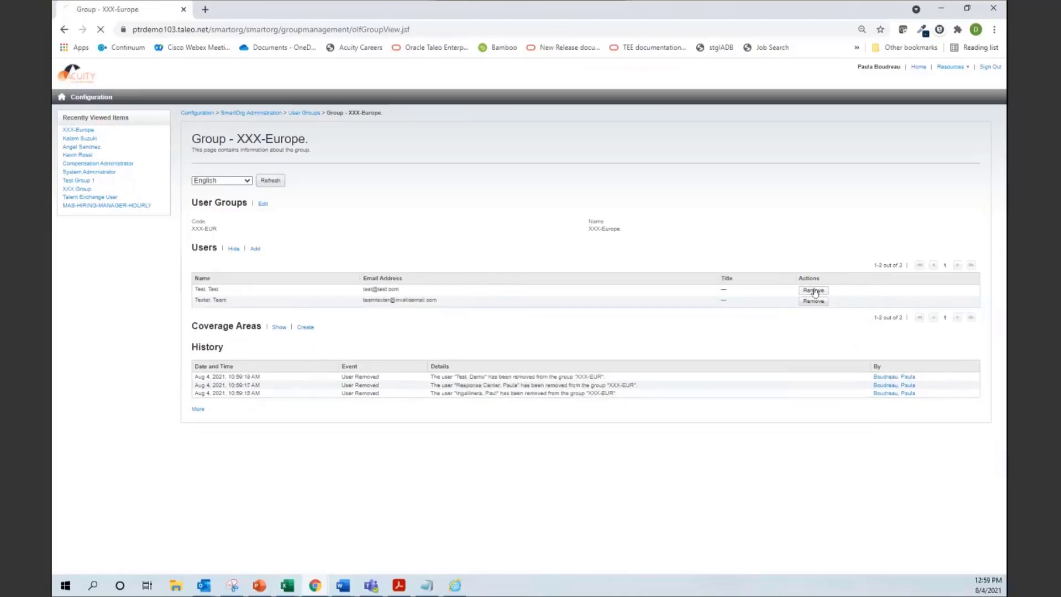
left_click(813, 291)
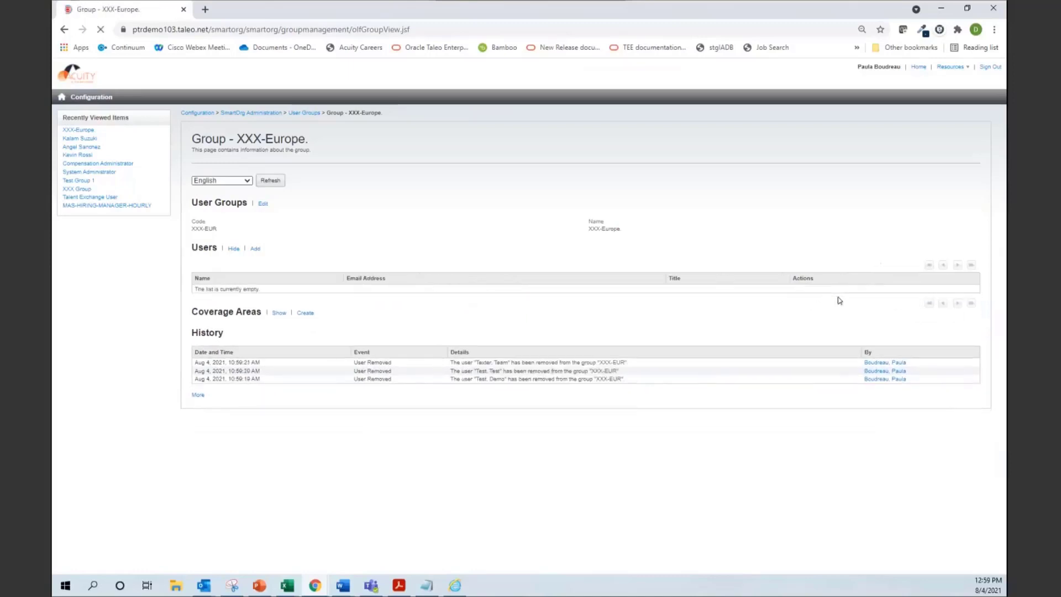
Return to the user groups list and try to delete the XXX-EUR group
left_click(306, 113)
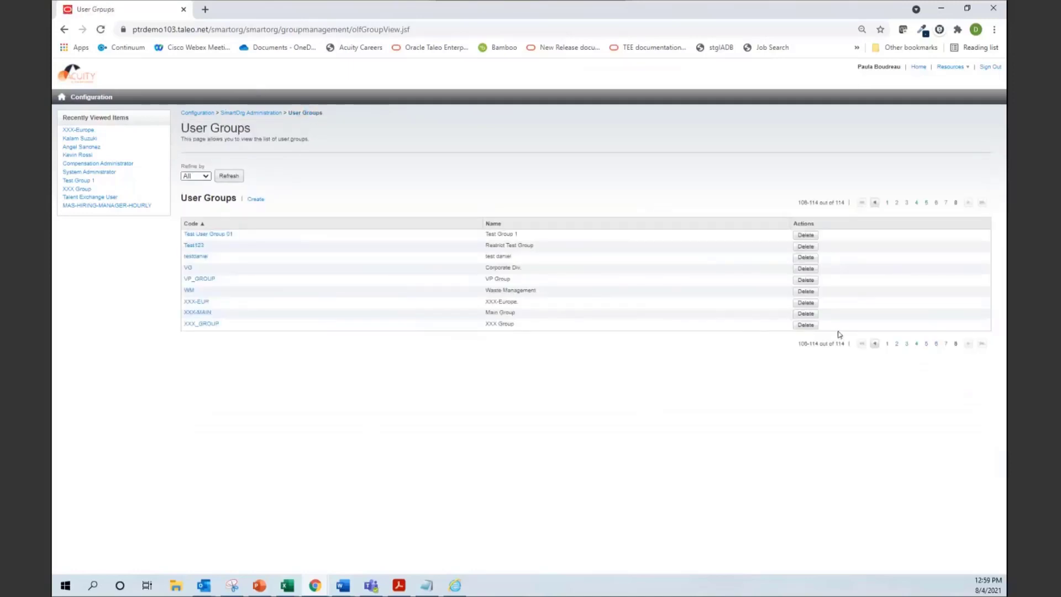
left_click(803, 304)
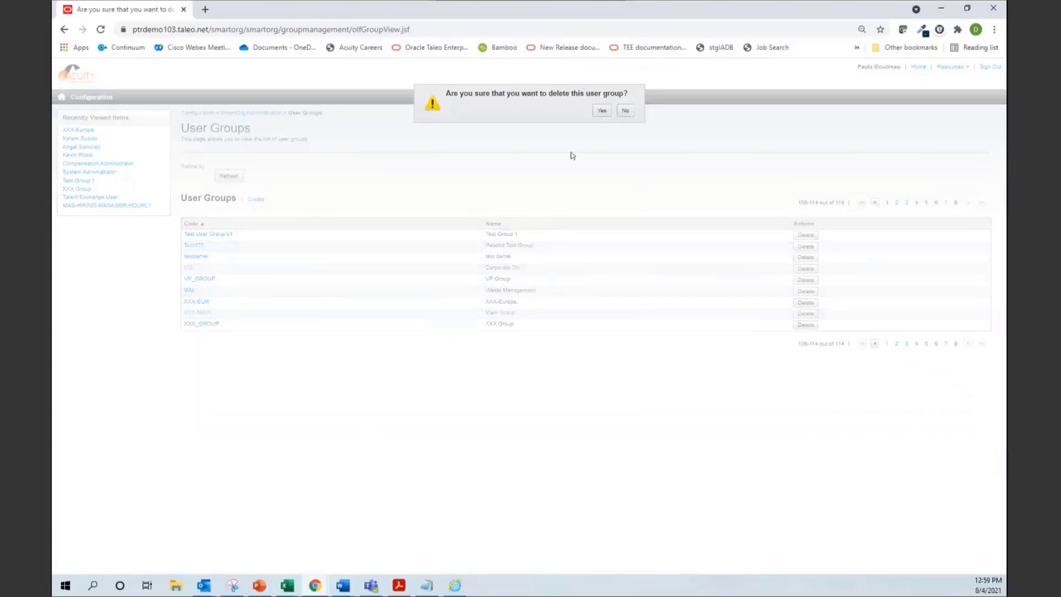
left_click(601, 110)
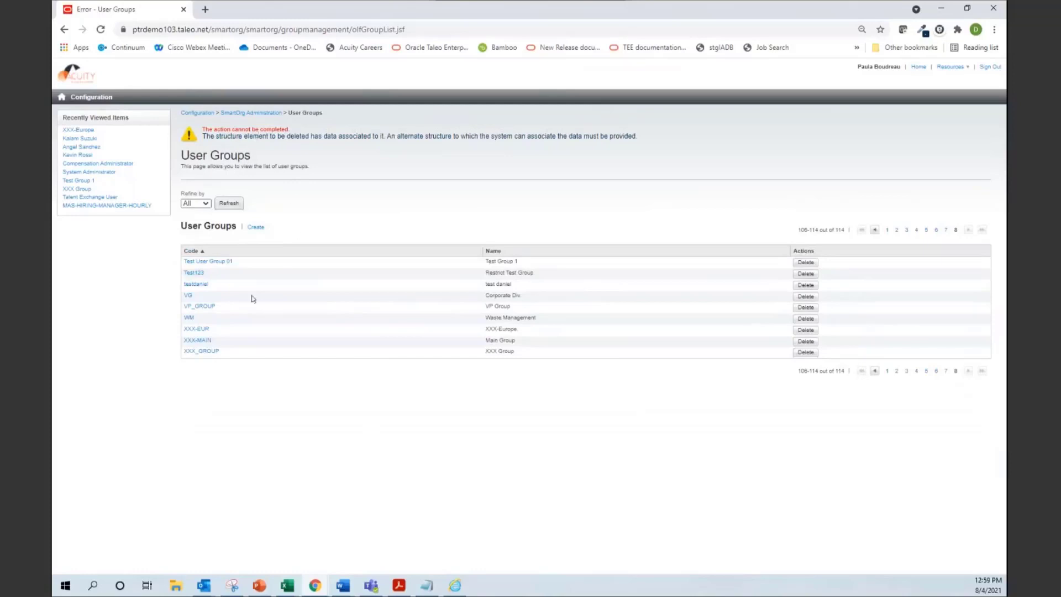
Reopen the XXX-EUR group, show its coverage areas, and remove the Europe coverage area
left_click(201, 328)
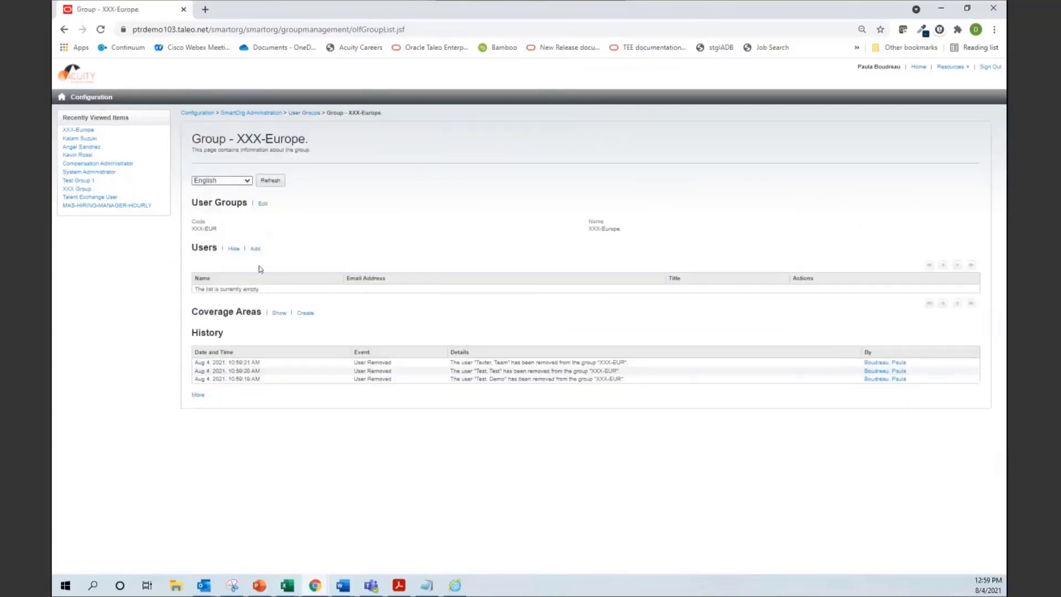
left_click(277, 313)
left_click(929, 354)
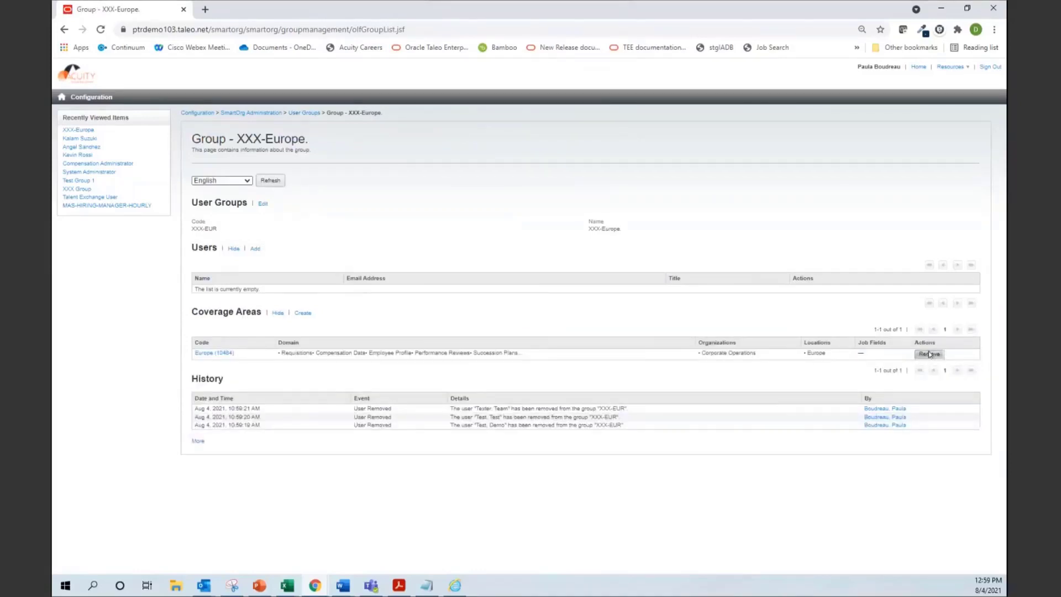
left_click(604, 110)
Go back to the user groups and try again to delete the XXX-EUR group
left_click(304, 113)
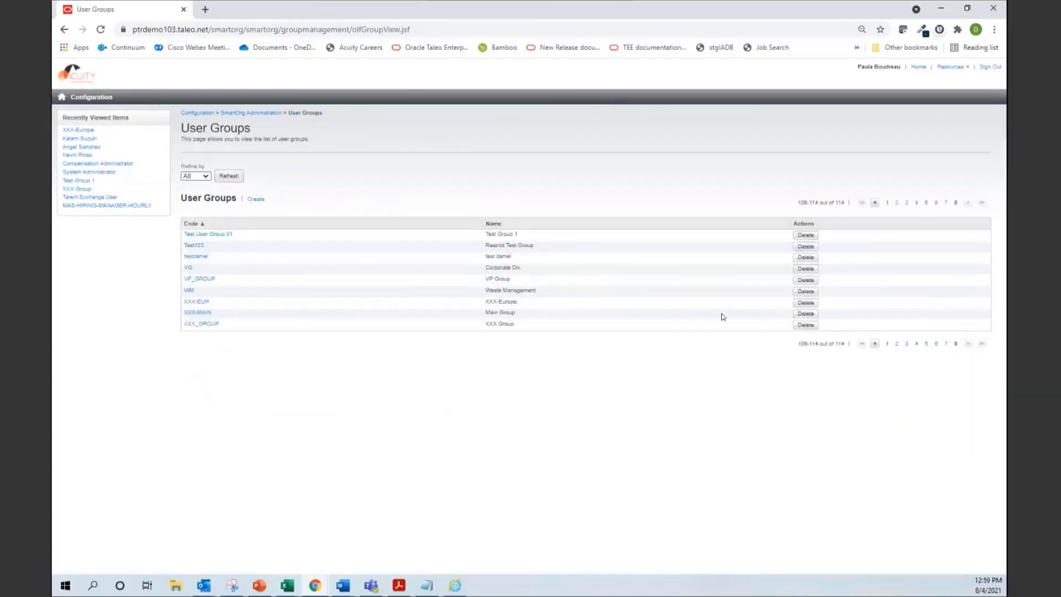
left_click(804, 303)
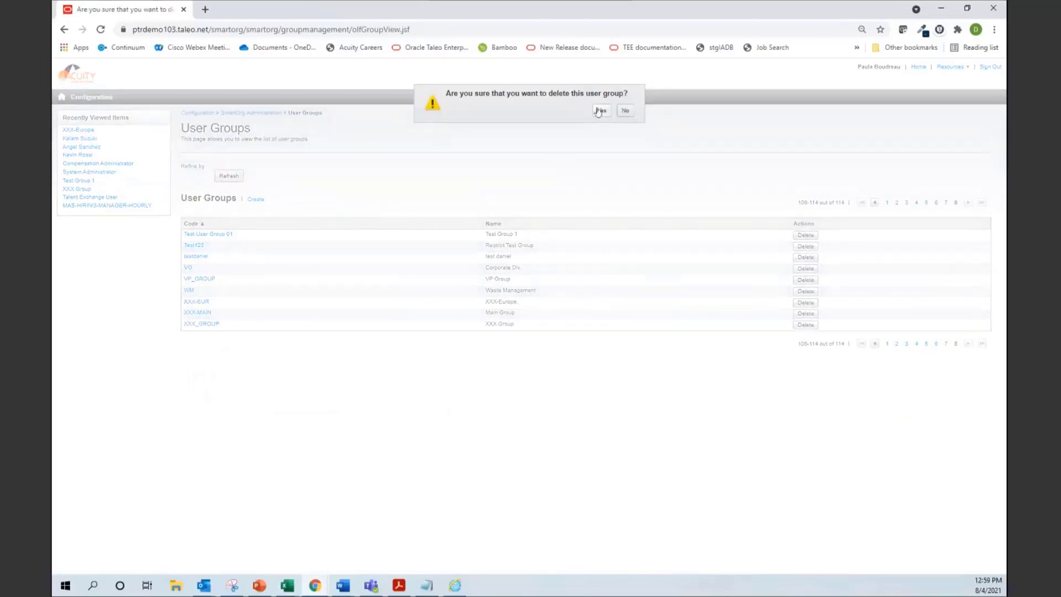
left_click(602, 110)
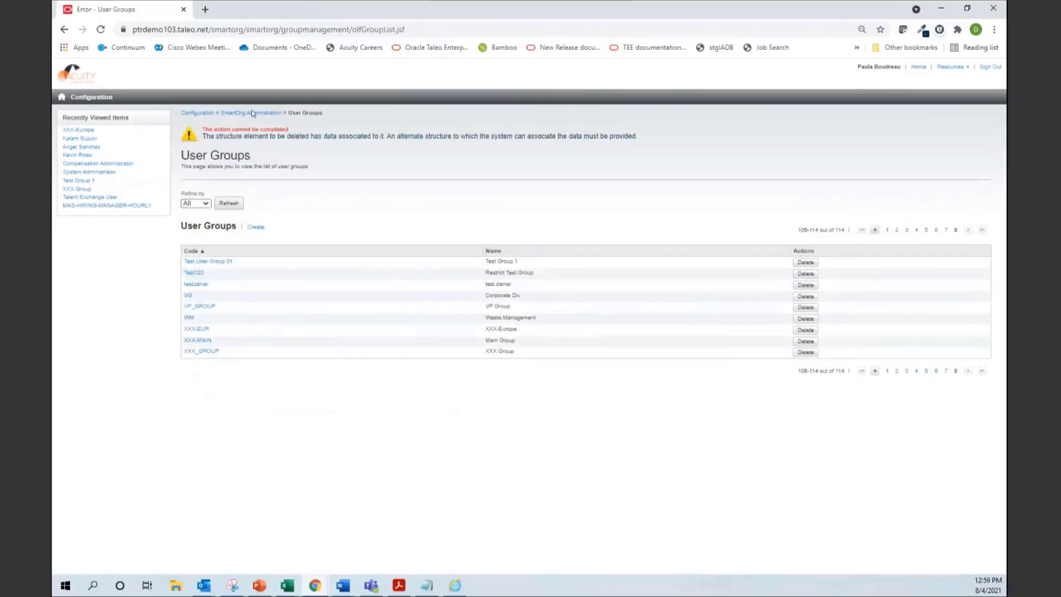
Open the XXX_GROUP user group and remove all of its users
left_click(201, 352)
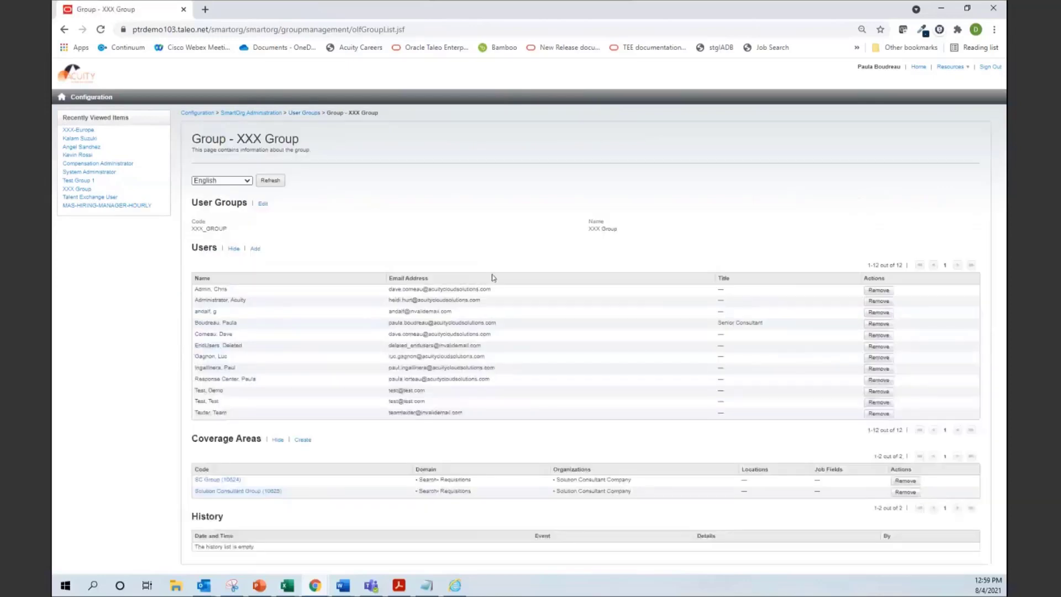
left_click(880, 291)
left_click(880, 290)
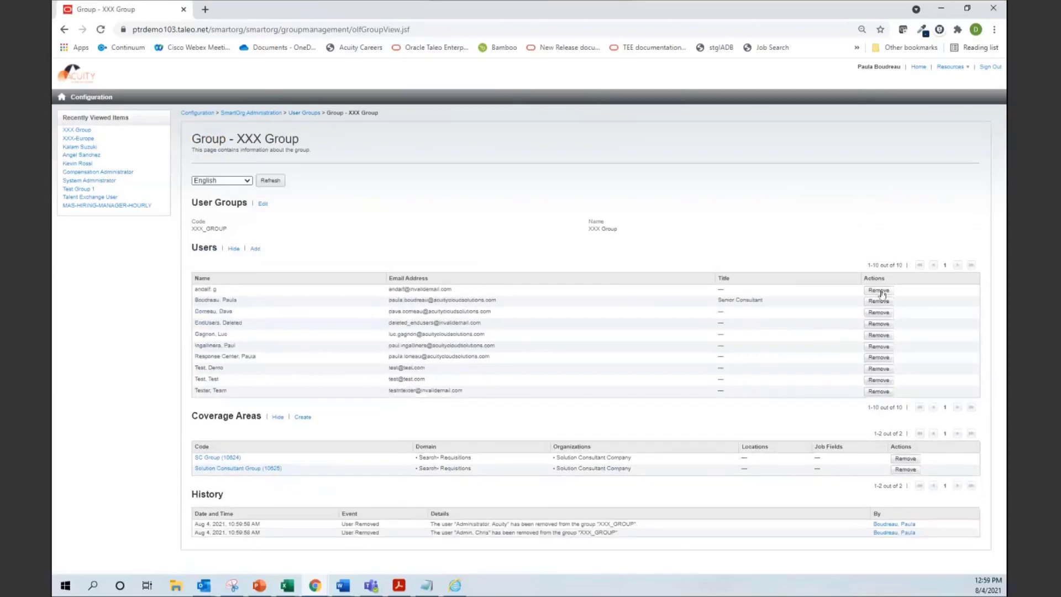
left_click(880, 291)
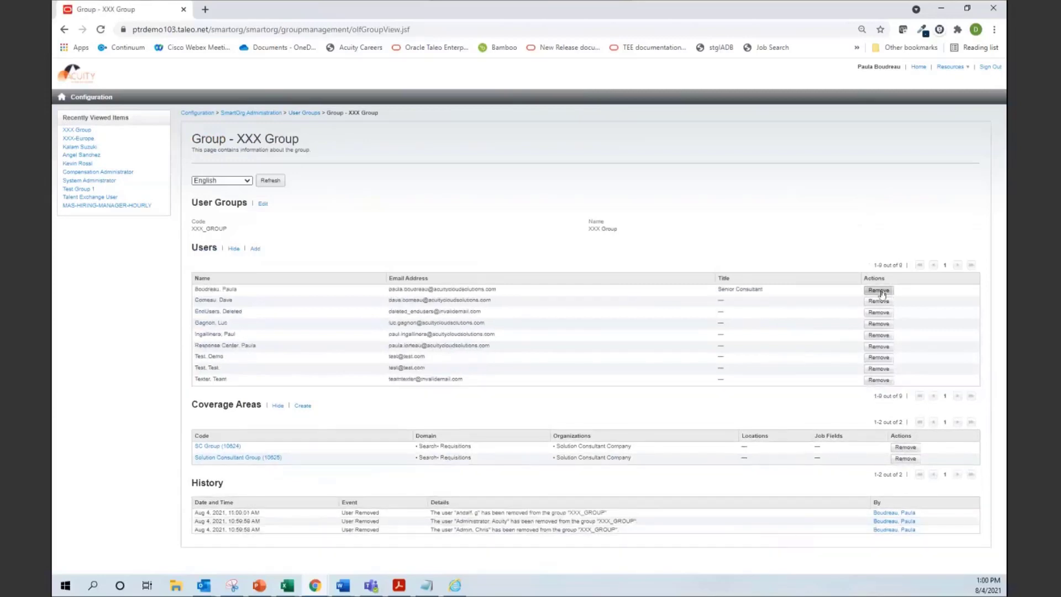
left_click(862, 291)
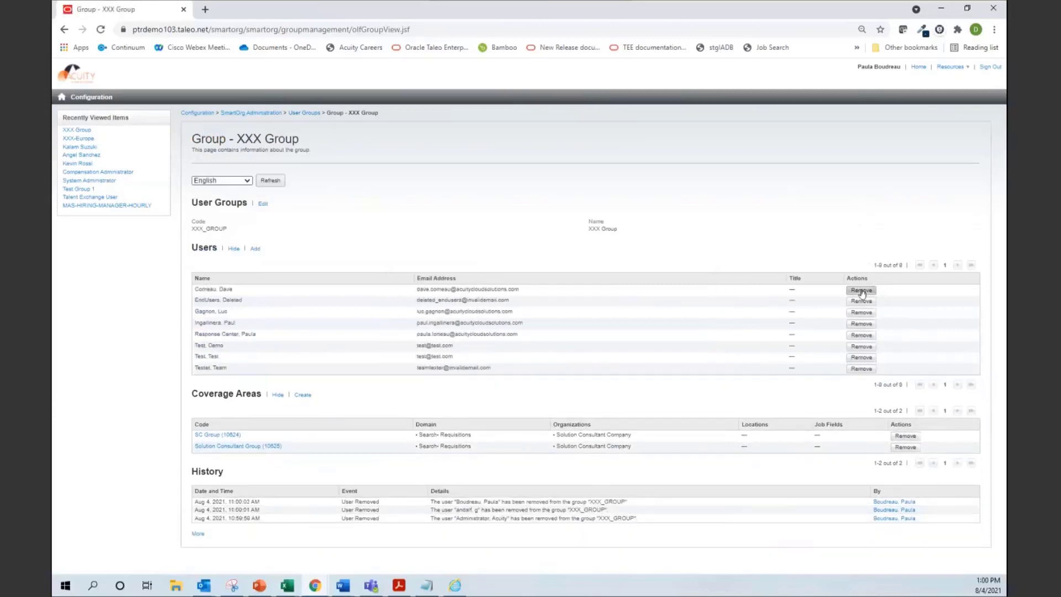
left_click(862, 292)
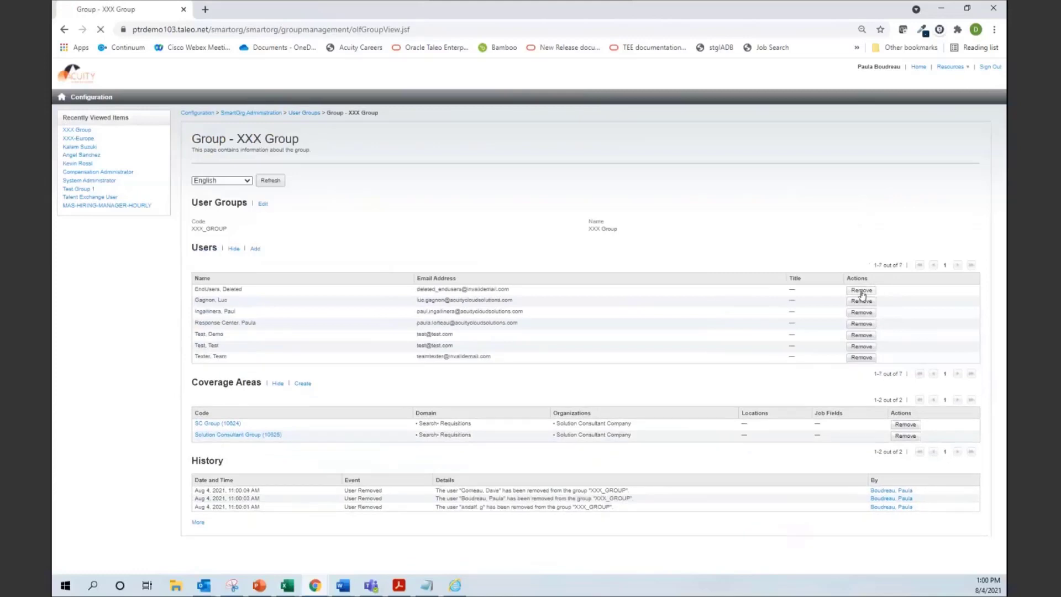
left_click(862, 292)
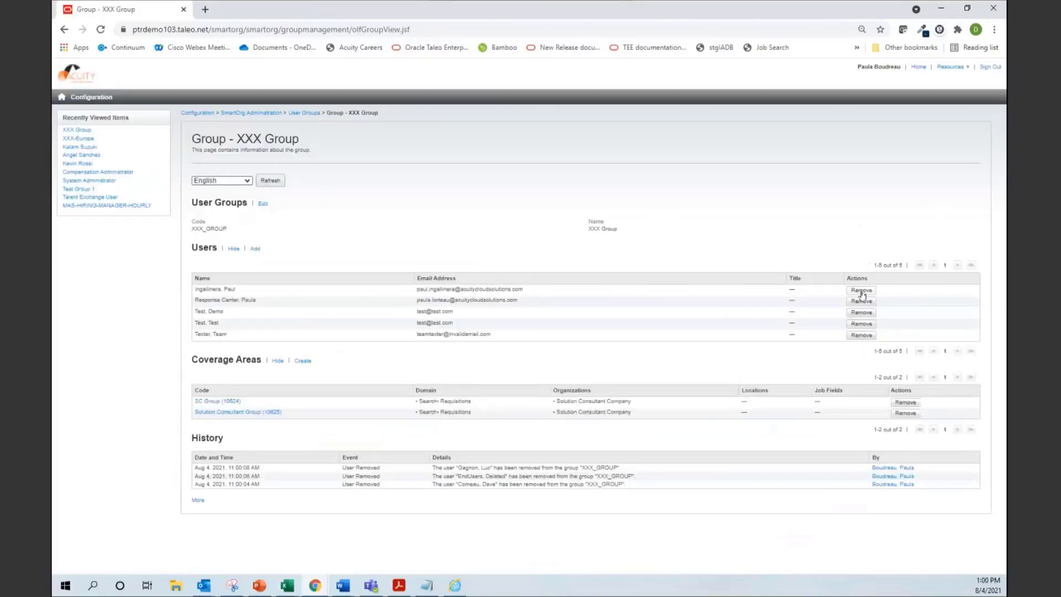
left_click(861, 291)
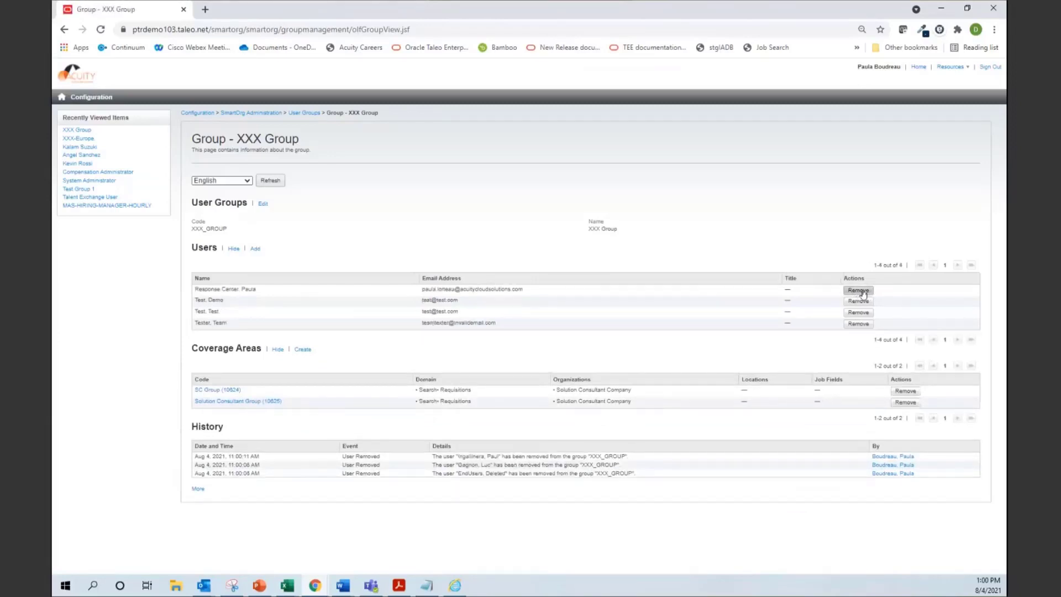
left_click(859, 291)
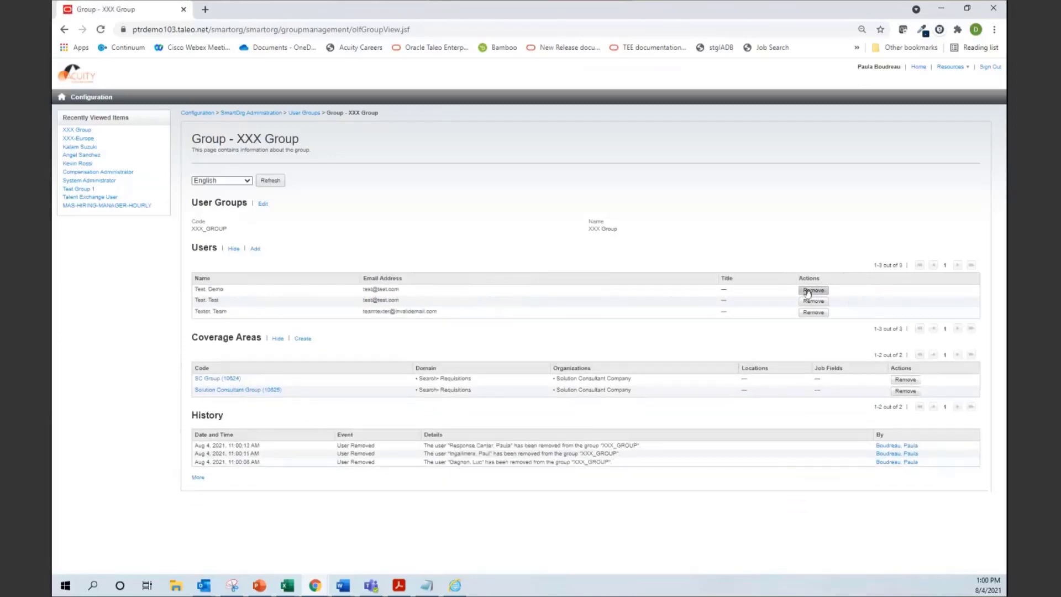
left_click(807, 291)
left_click(818, 302)
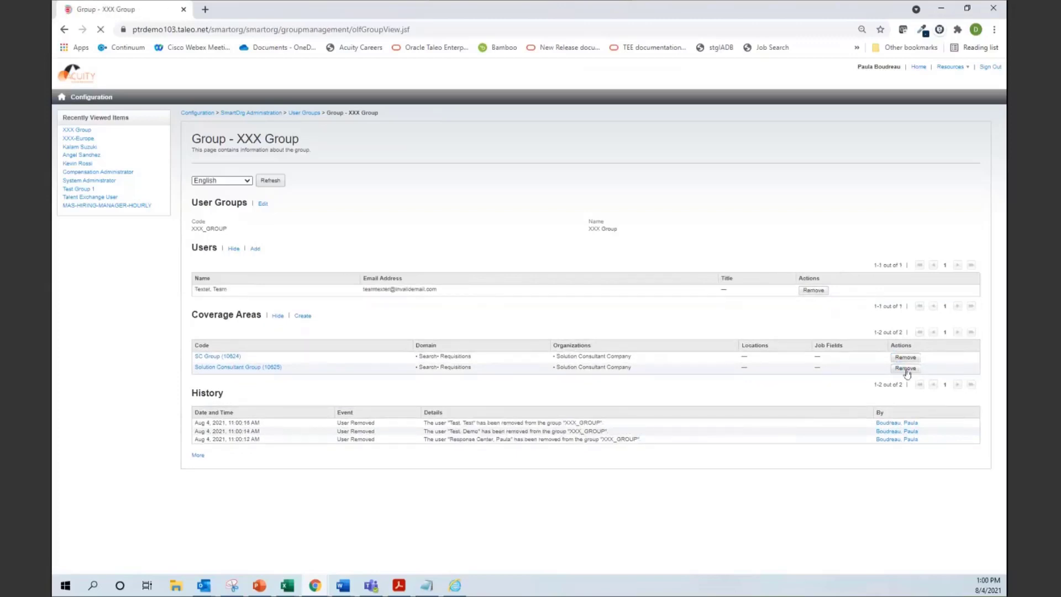
Delete the SC Group and Solution Consultant Group coverage areas from the XXX Group
left_click(910, 356)
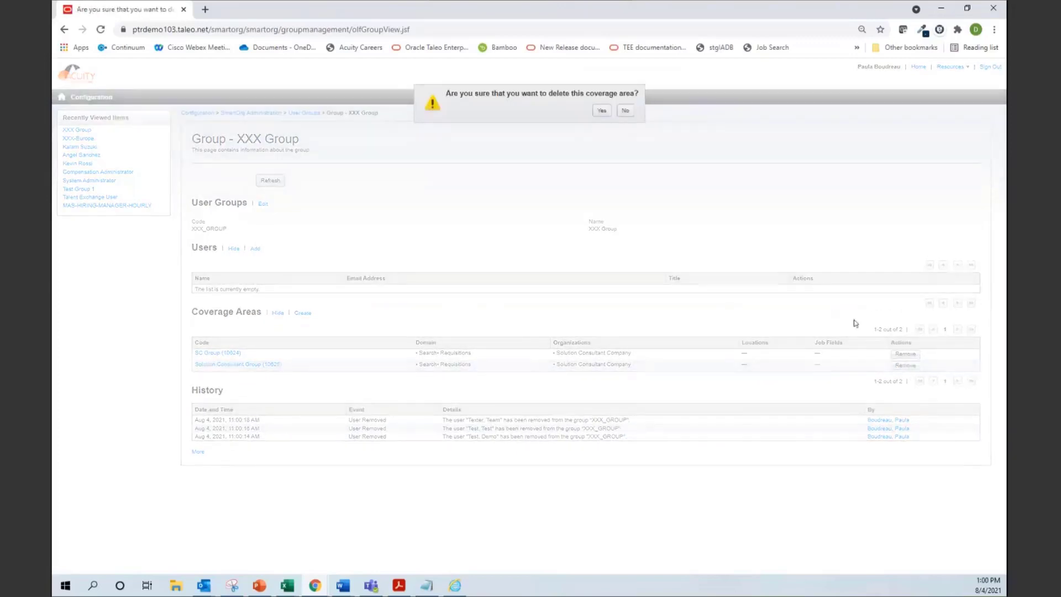
left_click(601, 110)
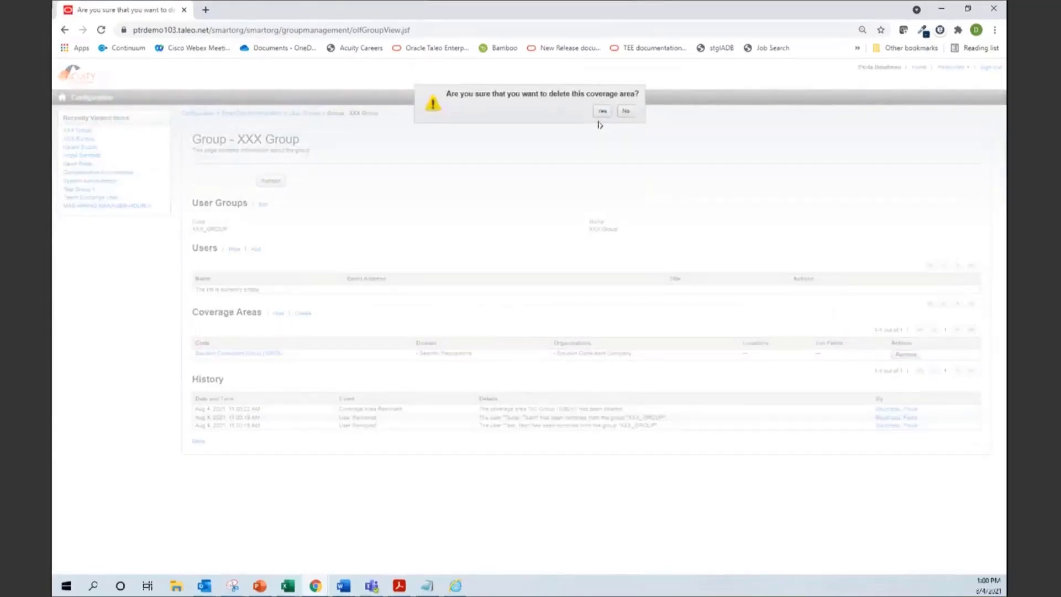
left_click(601, 111)
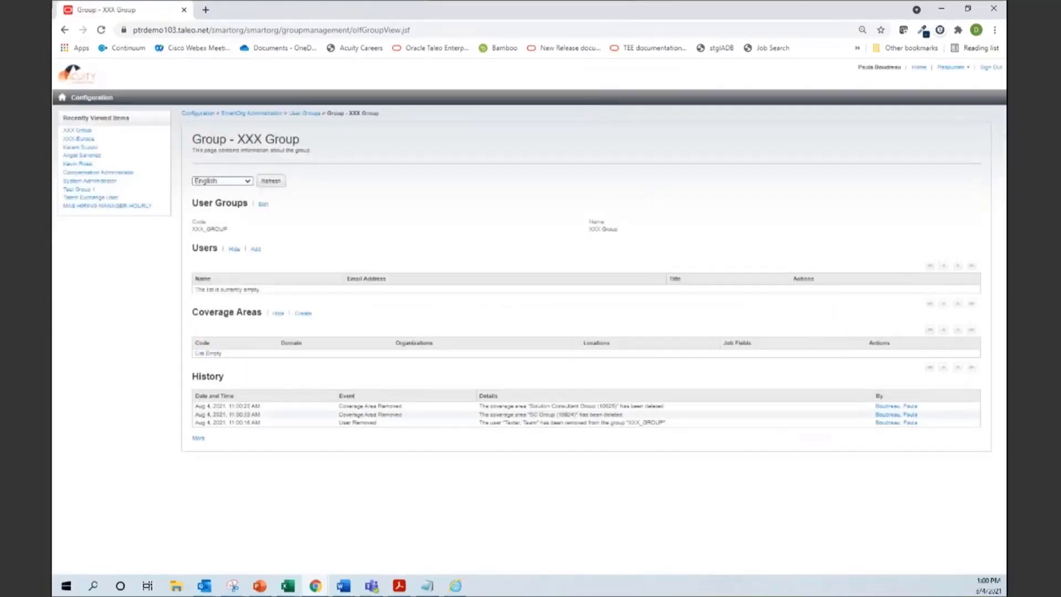
Delete the XXX_GROUP group from the user groups list, then return to SmartOrg Administration
left_click(305, 112)
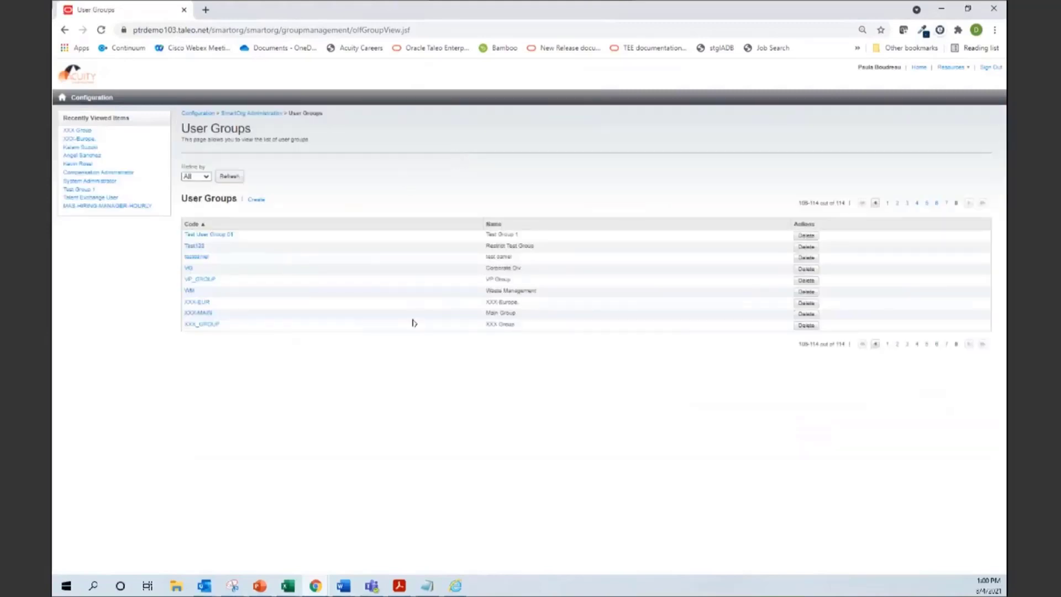
left_click(810, 326)
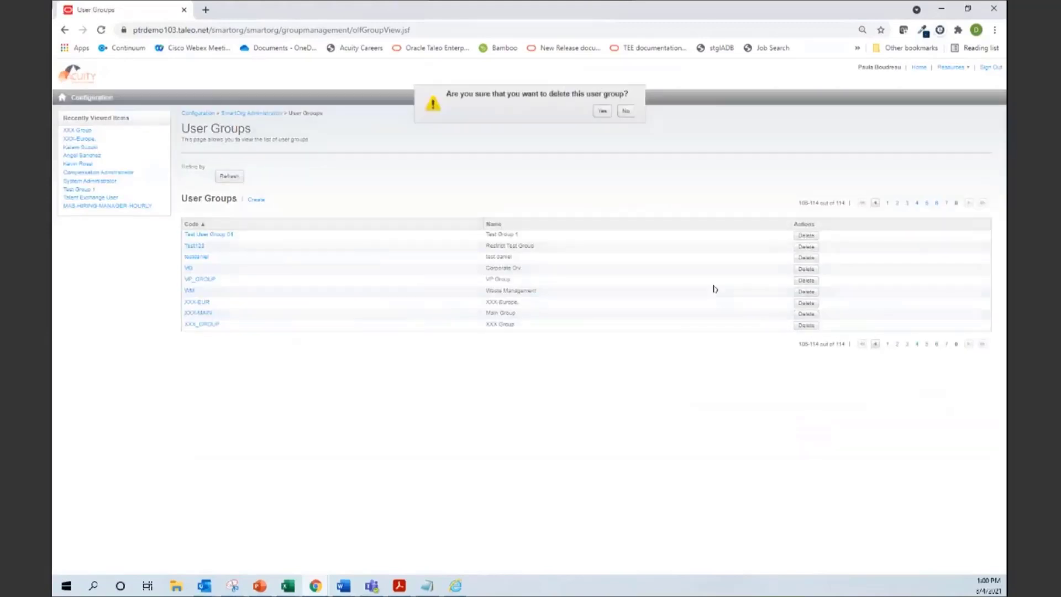
left_click(601, 111)
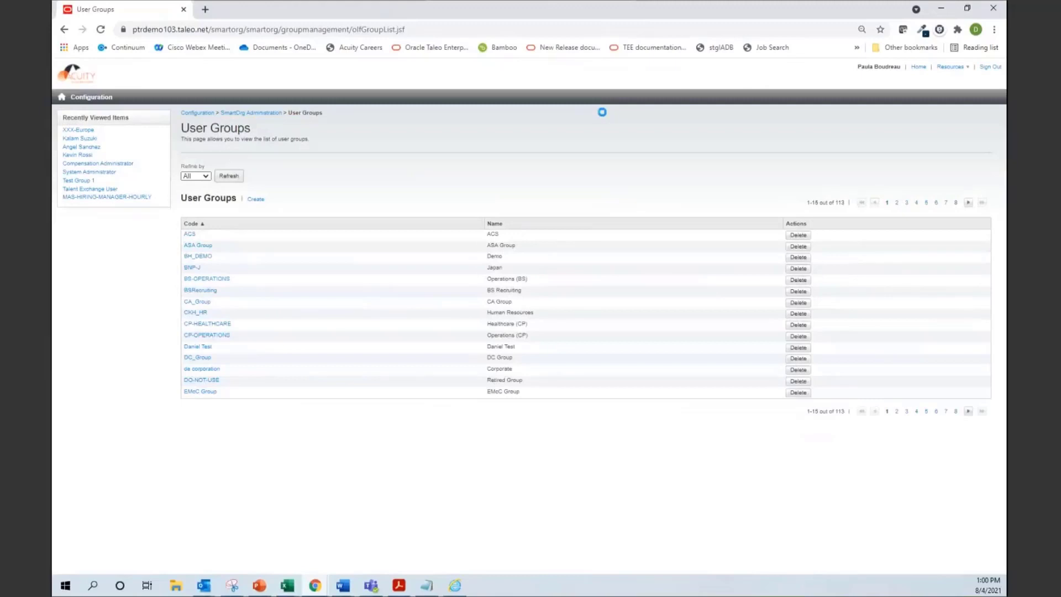
left_click(956, 203)
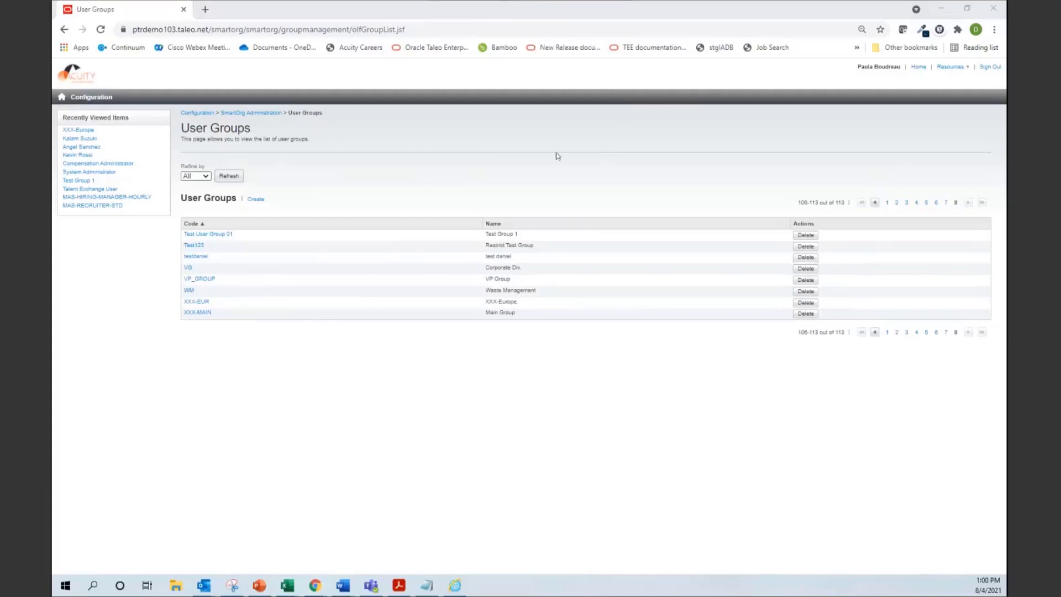
left_click(221, 113)
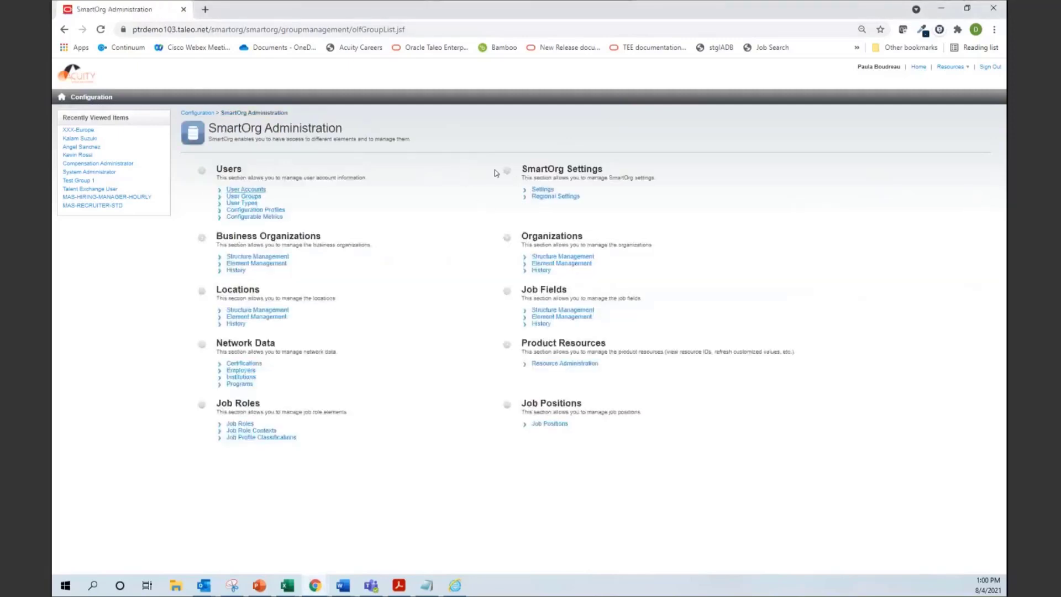